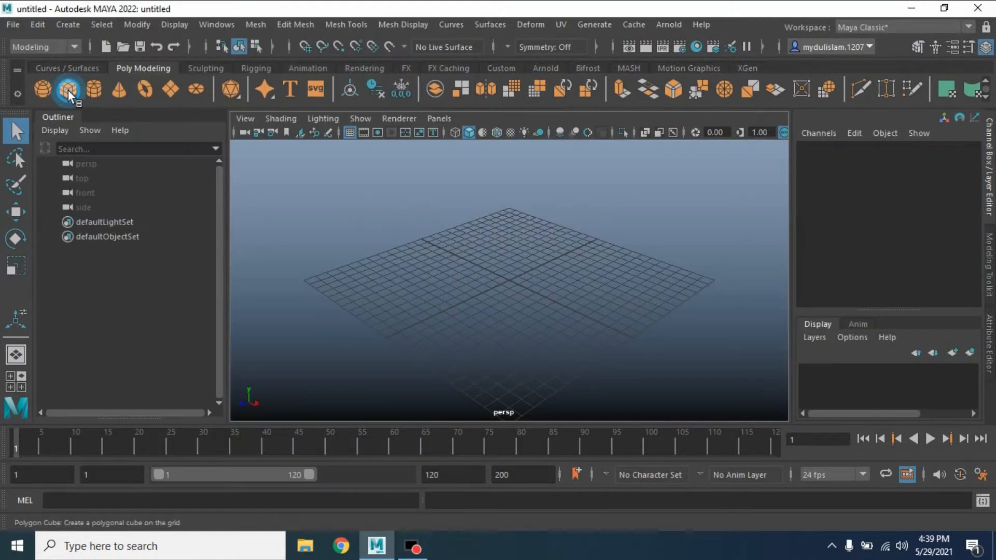
- Create a polygon cube and set its scale to 6 in X, 6 in Y and 2 in Z
click(68, 89)
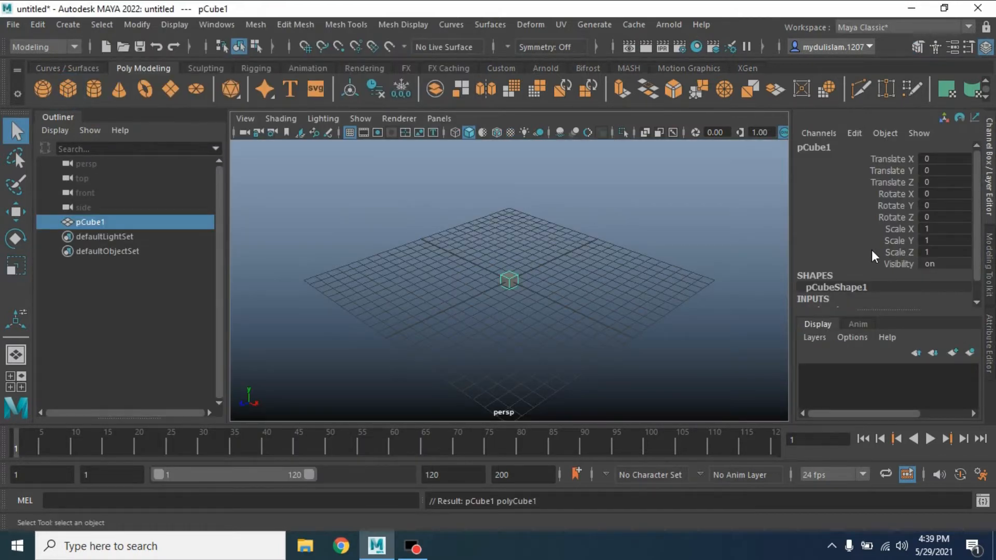
double_click(938, 239)
text(6)
key(Return)
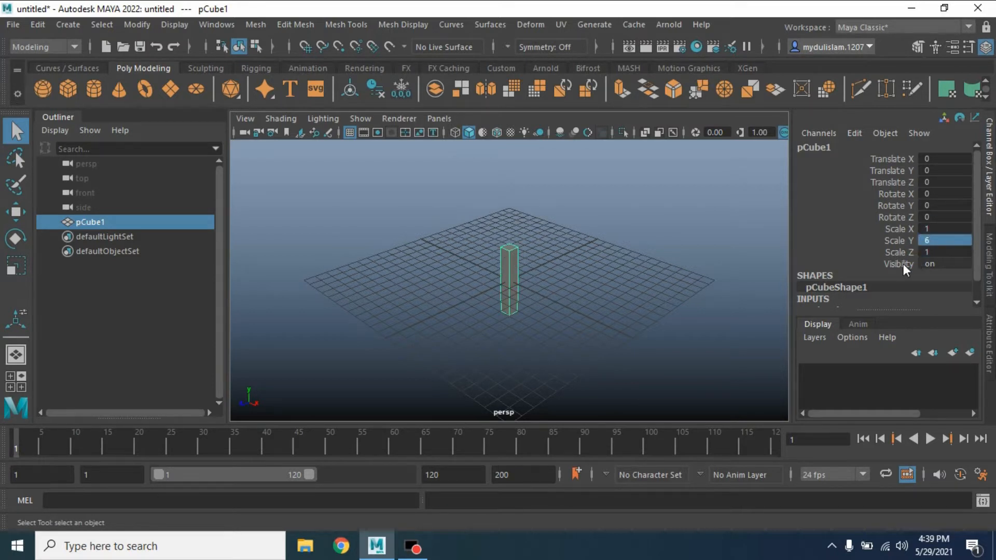
double_click(930, 230)
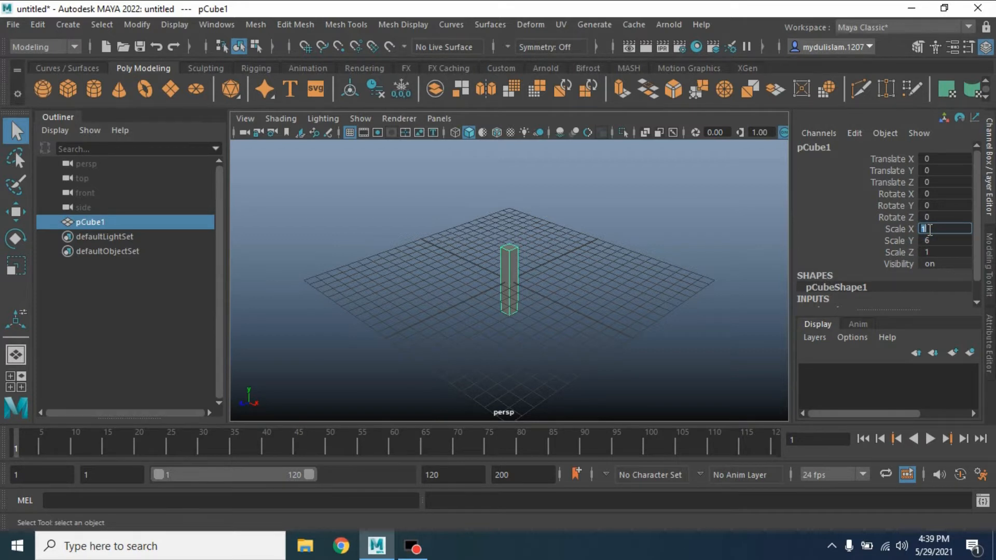
text(6)
key(Return)
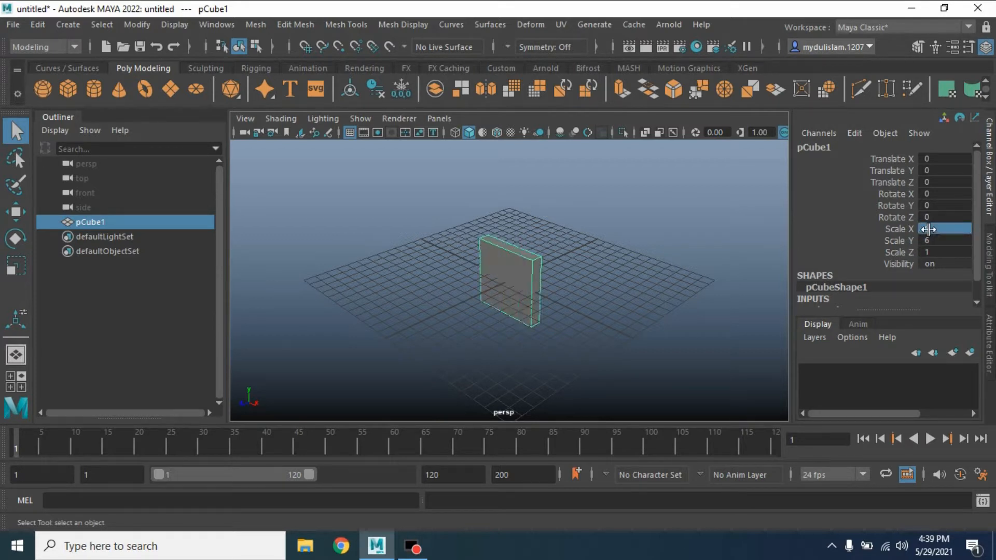
double_click(929, 252)
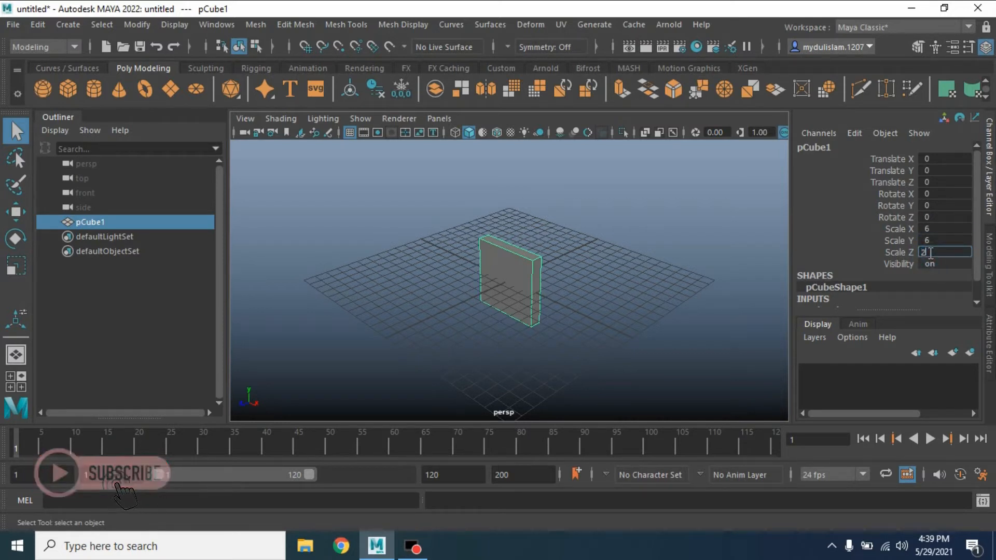
text(2)
key(Return)
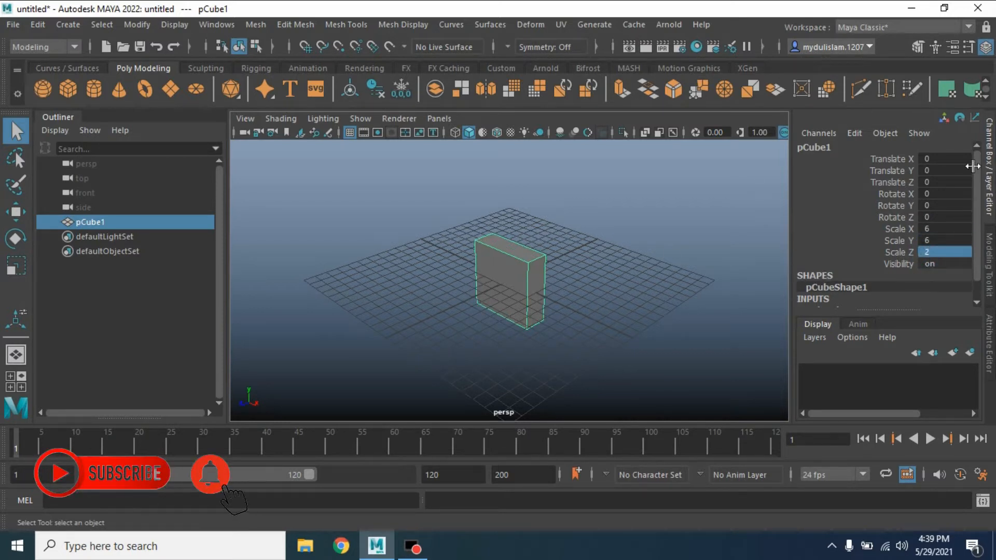
- Raise the cube by setting its Translate Y to 3
double_click(929, 171)
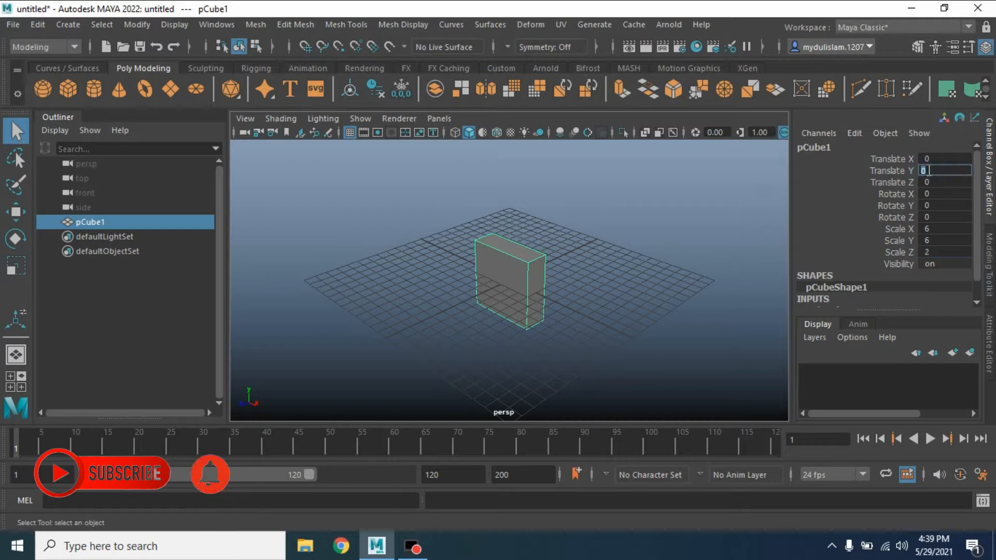
text(3)
key(Return)
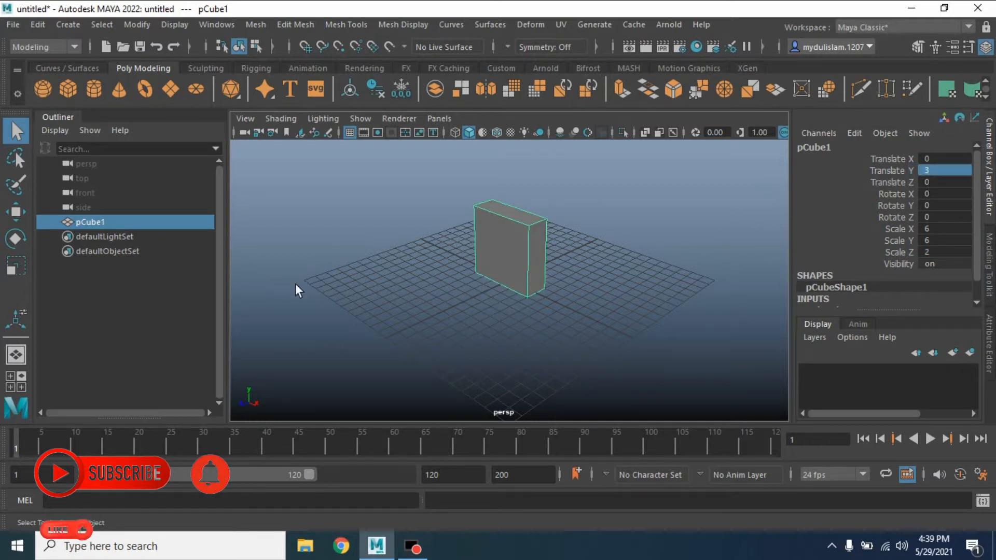
- Widen the block along X by setting its Scale X to 7
click(16, 266)
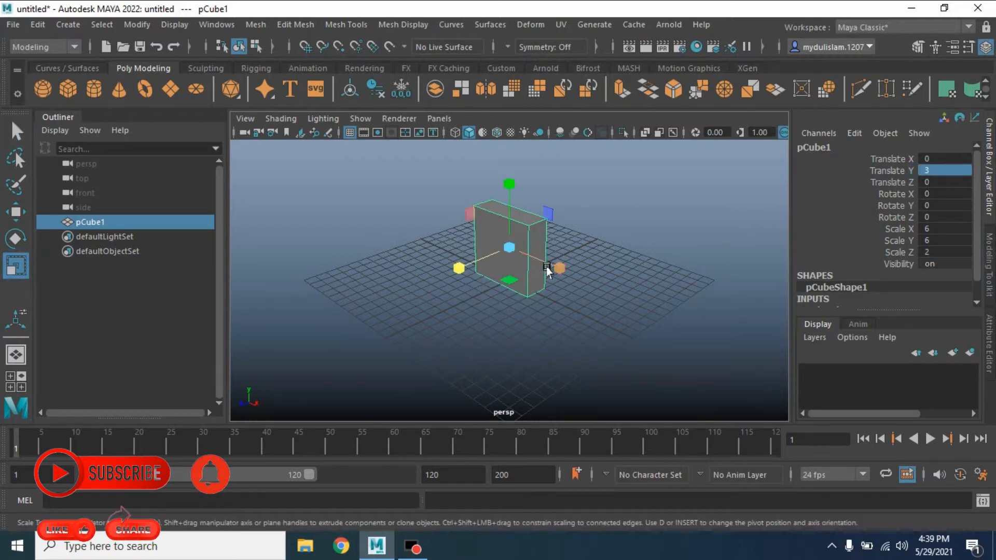
drag(547, 270, 565, 277)
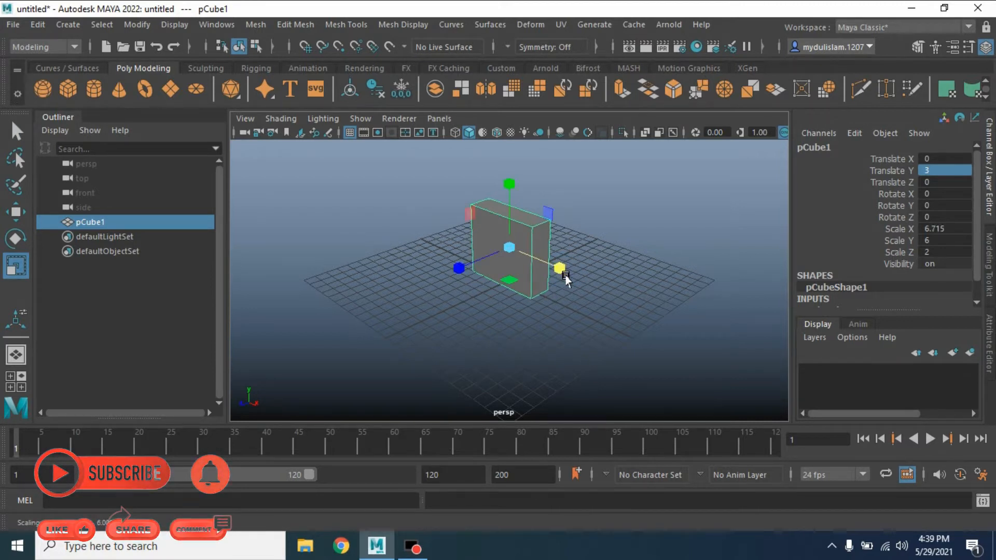
double_click(937, 228)
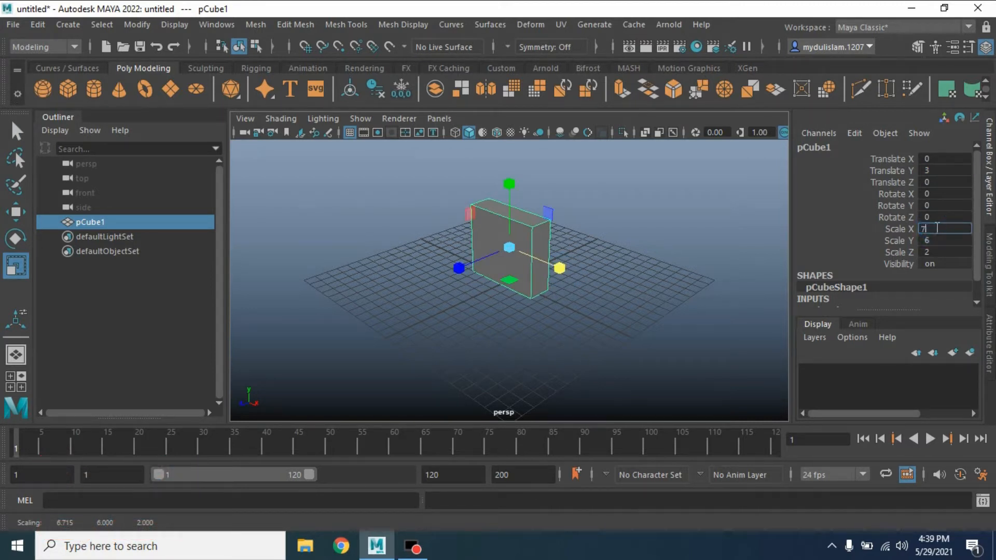
key(Return)
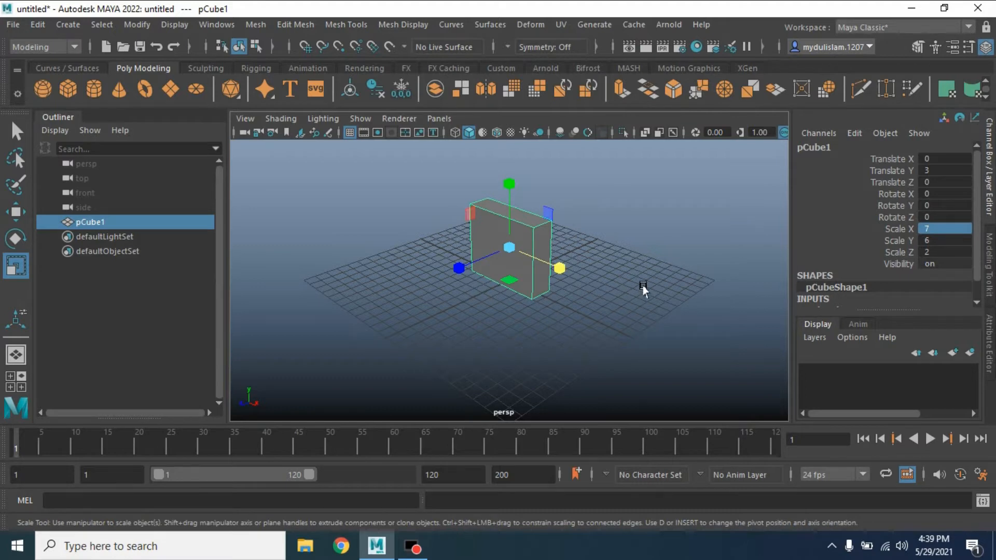
- Extrude the block's large back face with an offset of 0.8
alt+drag(643, 288, 492, 304)
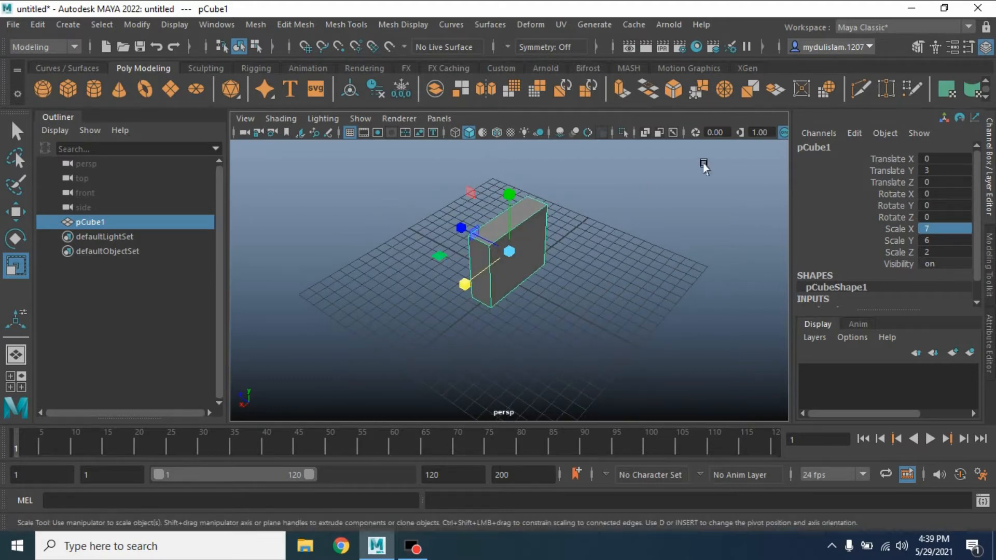
click(918, 47)
click(917, 168)
alt+drag(641, 302, 616, 311)
scroll(622, 281, up, 3)
click(535, 259)
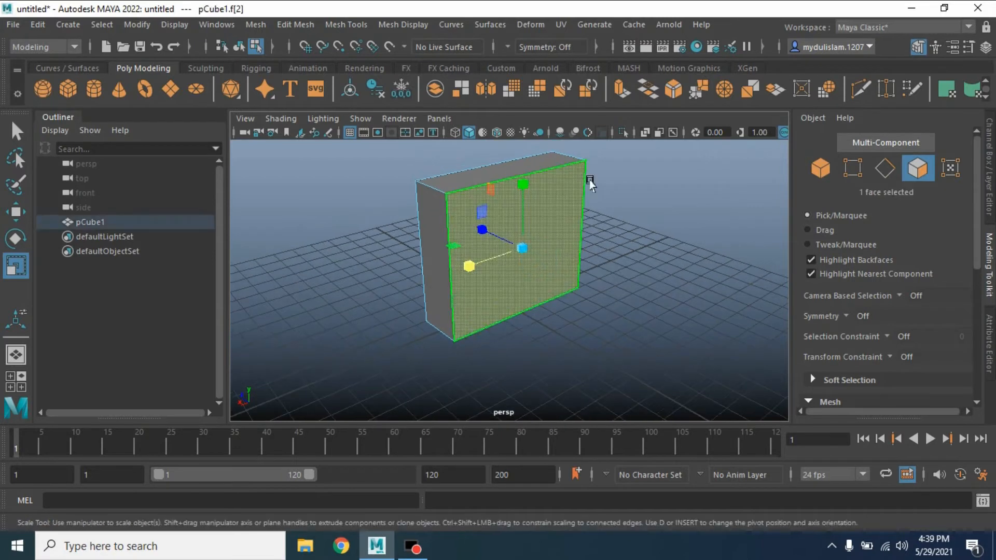
click(617, 88)
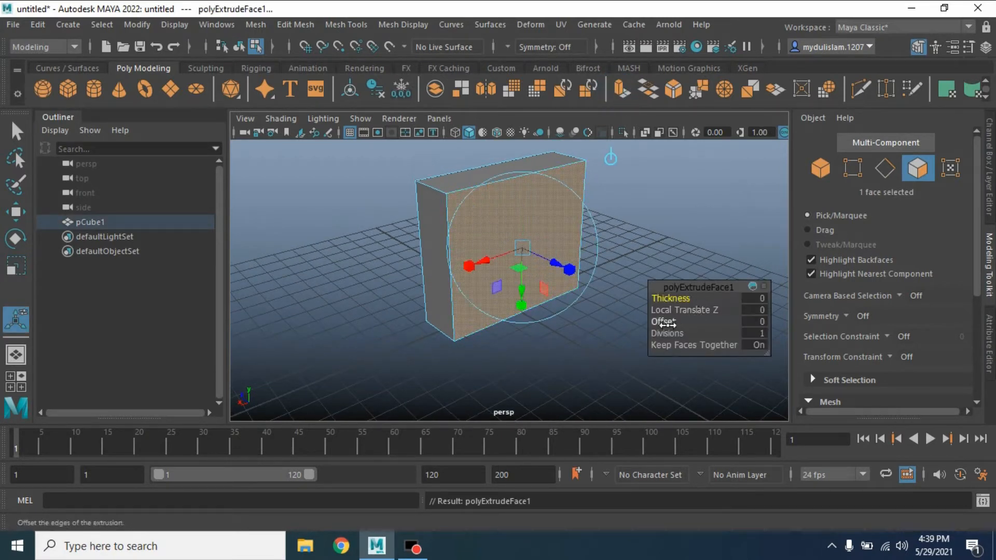
click(753, 321)
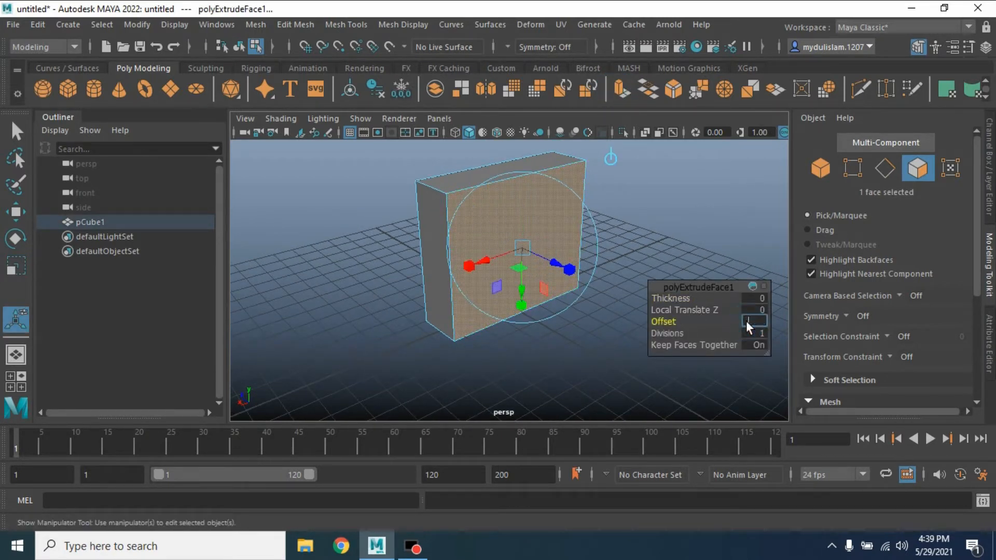
text(.8)
key(Return)
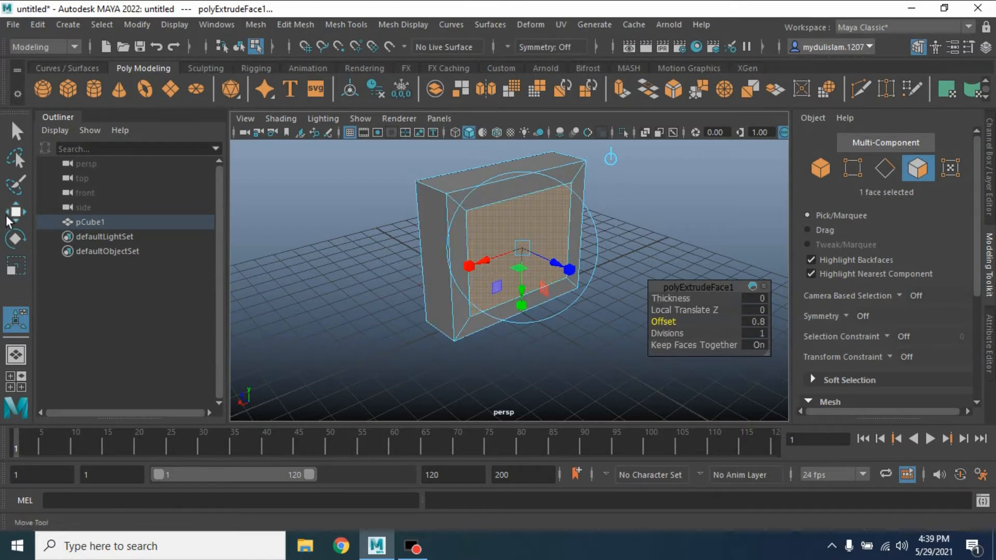
- Move the inset back face outward along Z to form a tapered section behind the block
key(w)
alt+drag(329, 240, 367, 230)
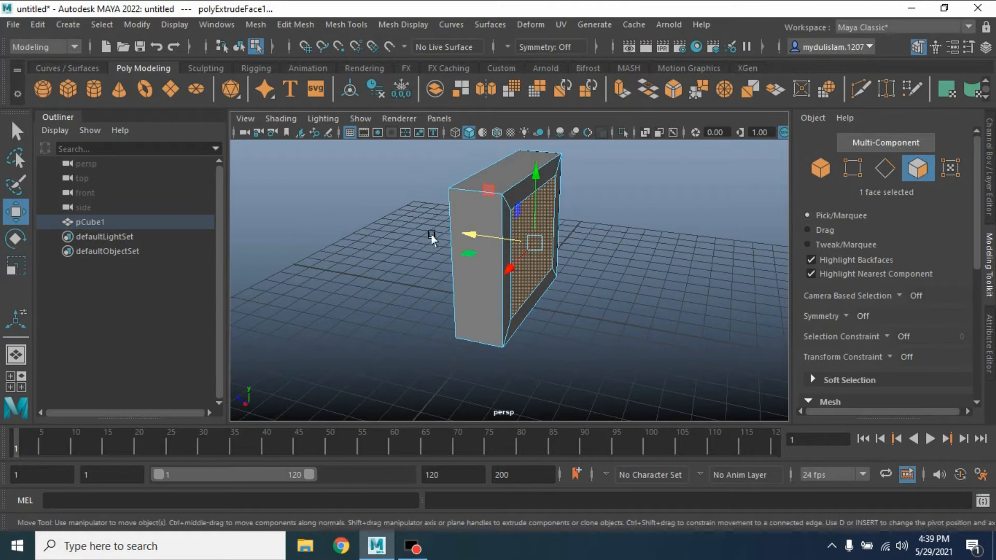
drag(472, 237, 518, 291)
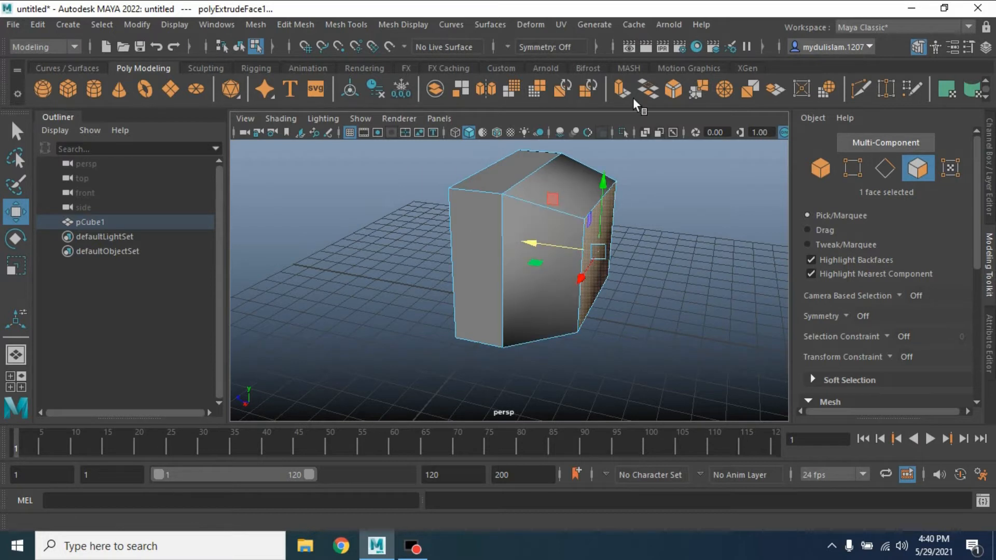
- Extrude the tapered section's end face with an offset of 0.8 and pull it out to about Z -4.92
click(618, 89)
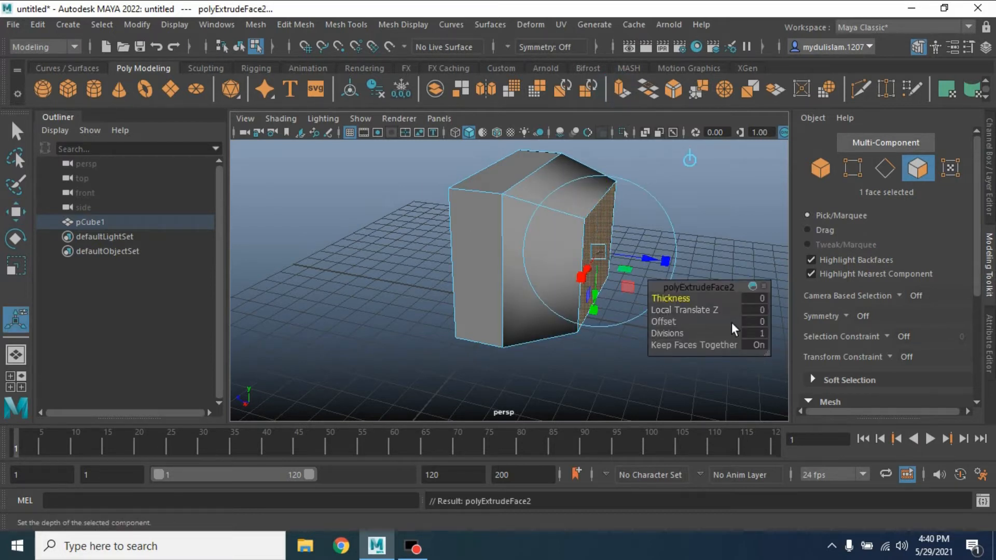
click(762, 321)
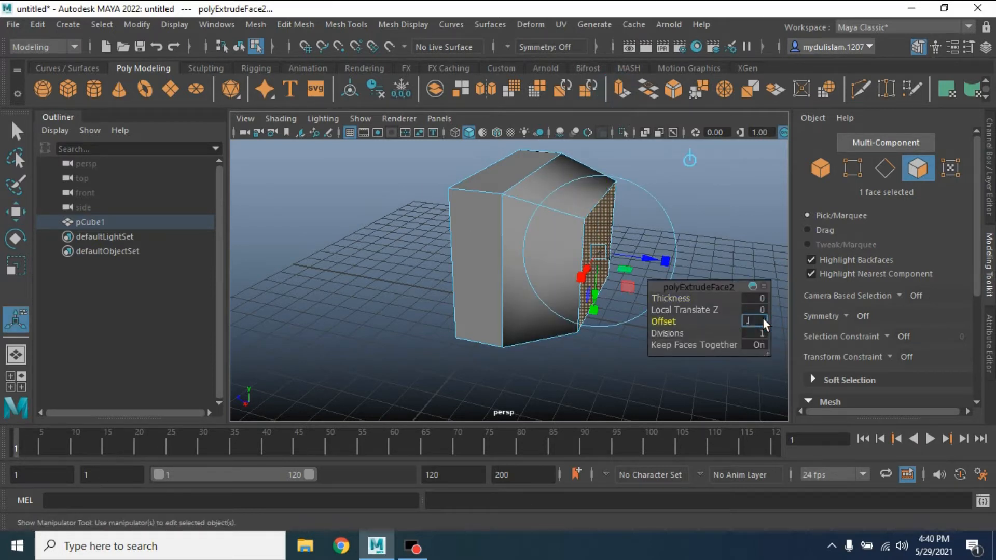
text(0.8)
key(Return)
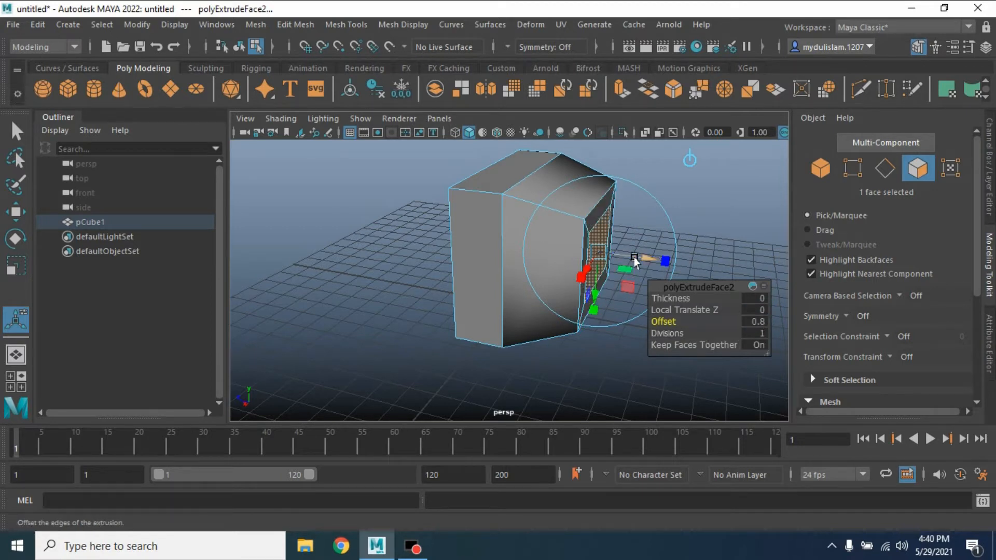
drag(635, 259, 664, 281)
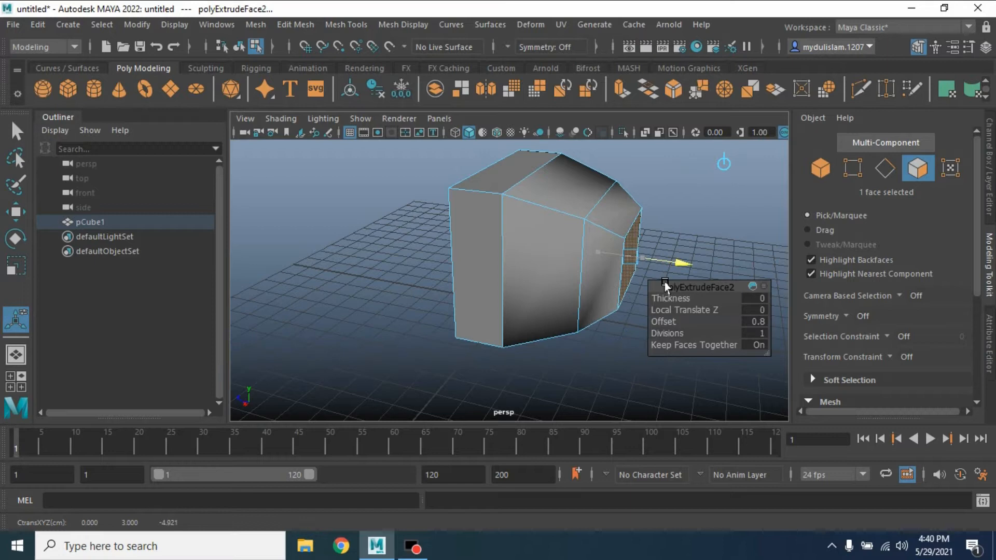
- In the side view, lower the eight extruded vertices, and the four end ones to about Y 1.39, levelling their bottoms with the block's base
click(842, 168)
key(space)
key(space)
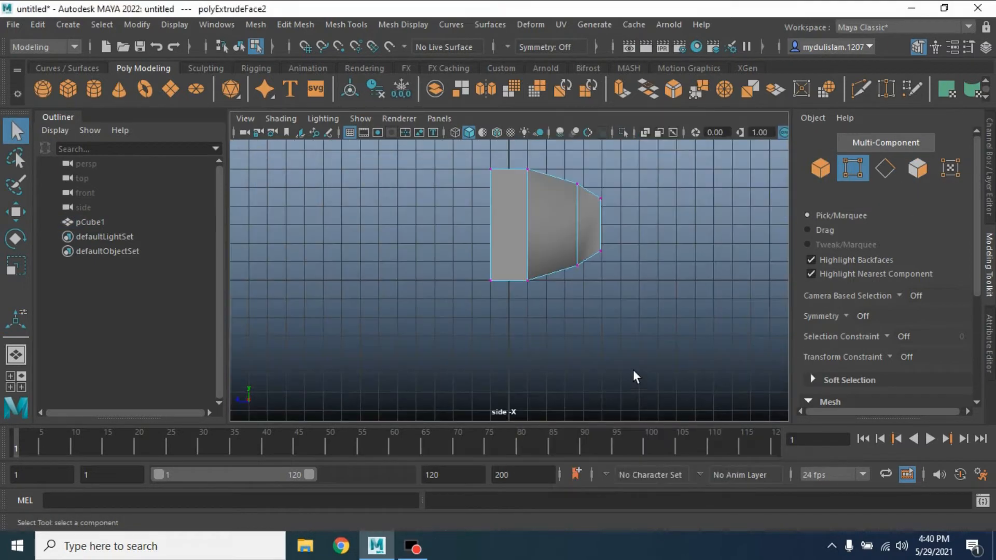
alt+middle_drag(623, 354, 611, 371)
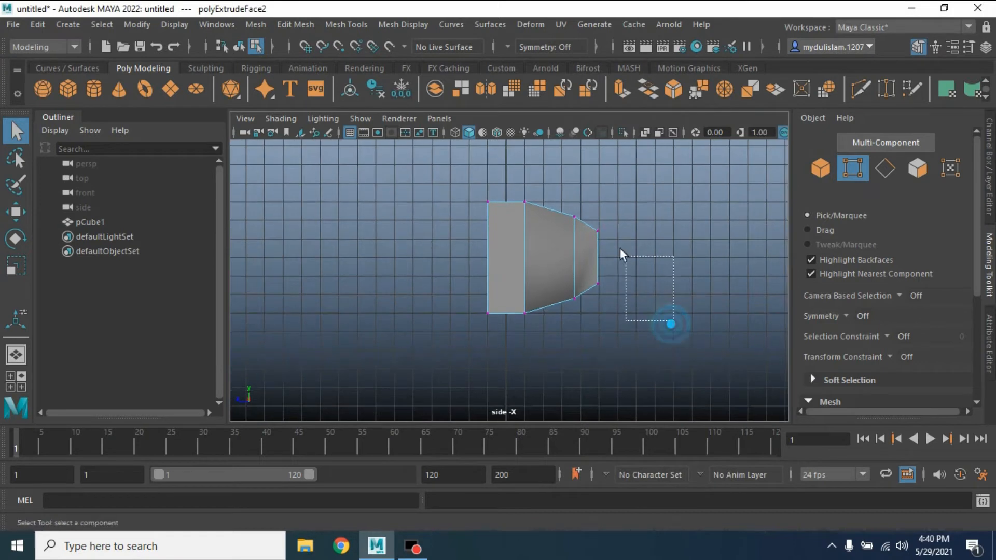
drag(621, 248, 562, 193)
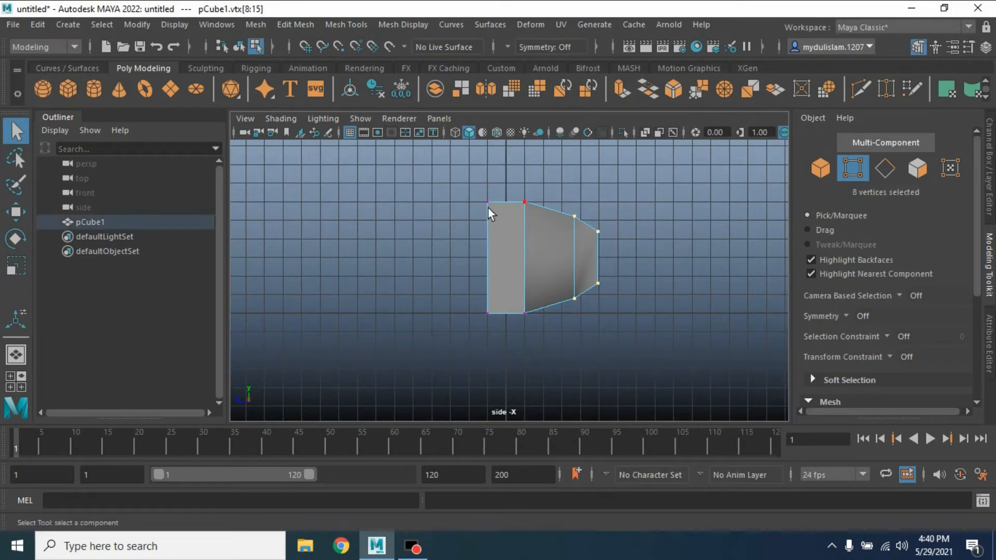
click(15, 211)
drag(585, 183, 585, 199)
drag(631, 337, 599, 221)
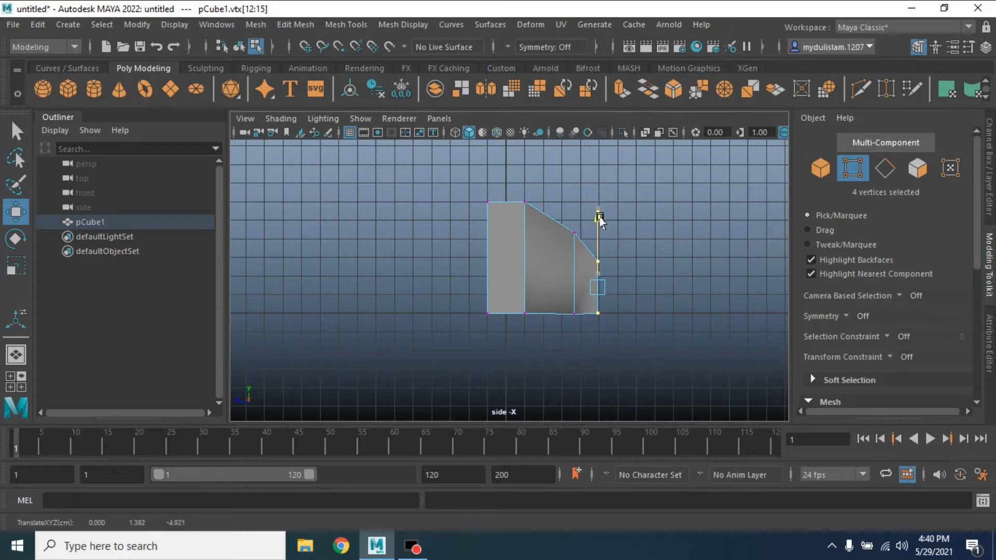
- Return to the perspective view and change the viewport's lighting option
key(space)
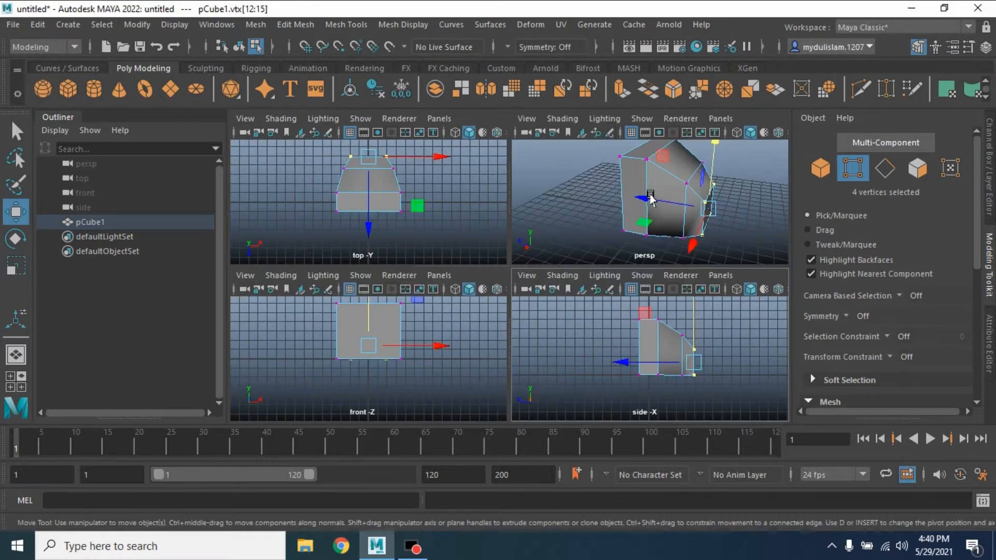
key(space)
alt+drag(394, 332, 429, 326)
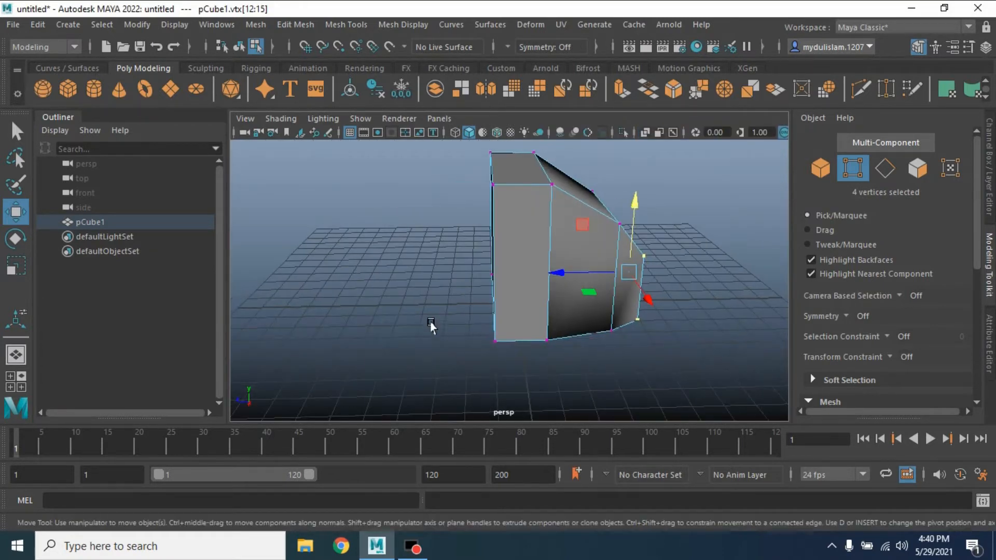
click(336, 118)
click(365, 222)
mouse_move(469, 280)
alt+mouse_down()
mouse_move(434, 284)
mouse_move(456, 280)
alt+mouse_up()
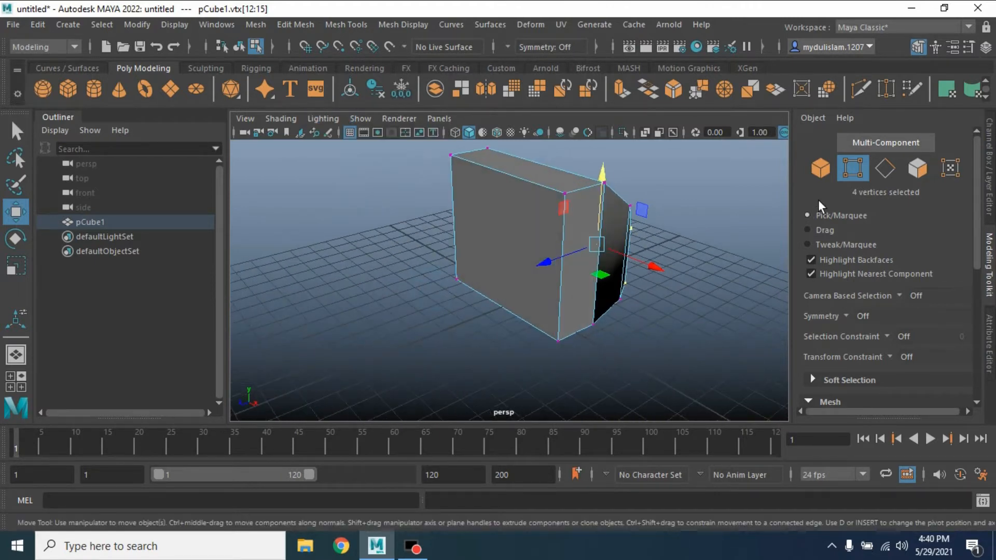
- Extrude the two opposite side faces of the tapered middle section with an offset of 0.3
click(918, 168)
alt+drag(697, 289, 458, 342)
click(557, 262)
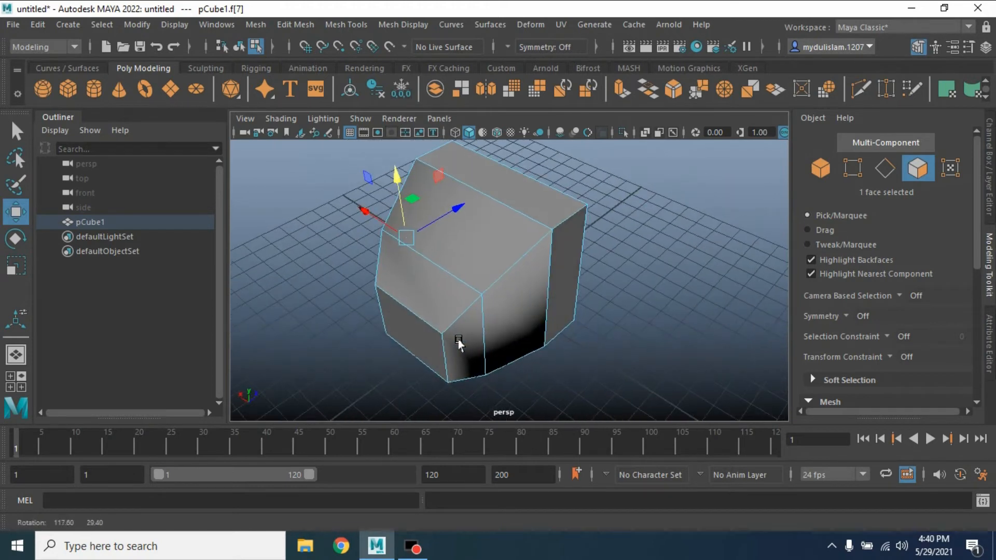
shift+click(536, 320)
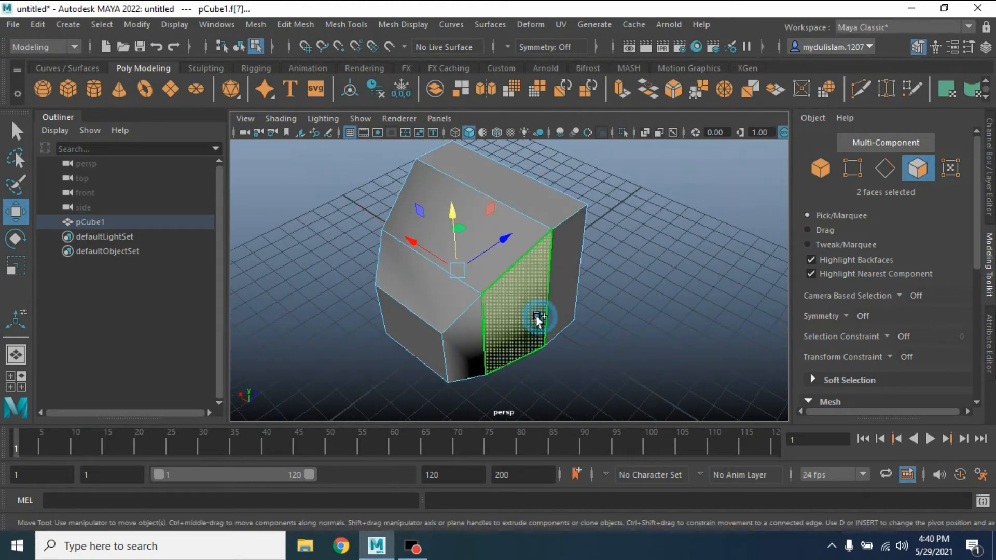
click(624, 86)
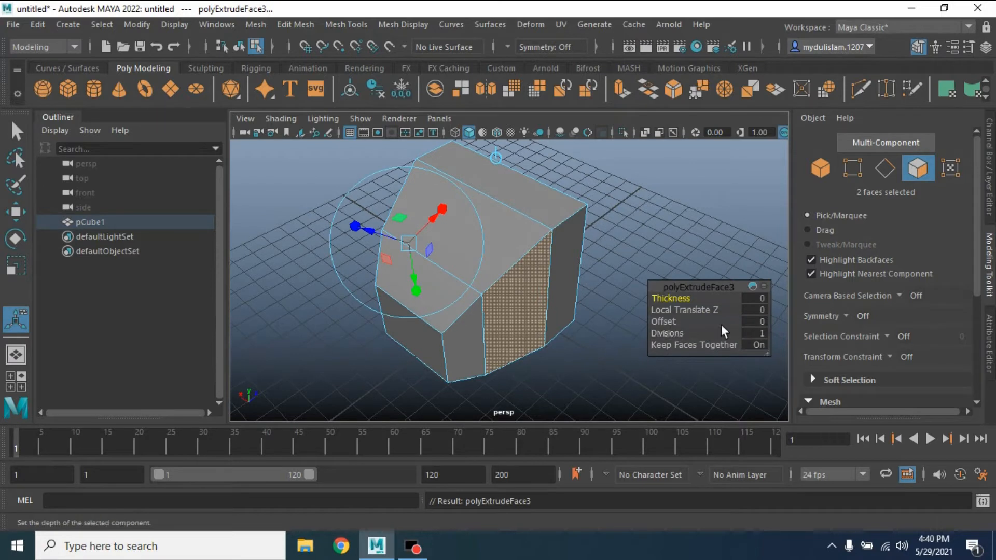
click(750, 322)
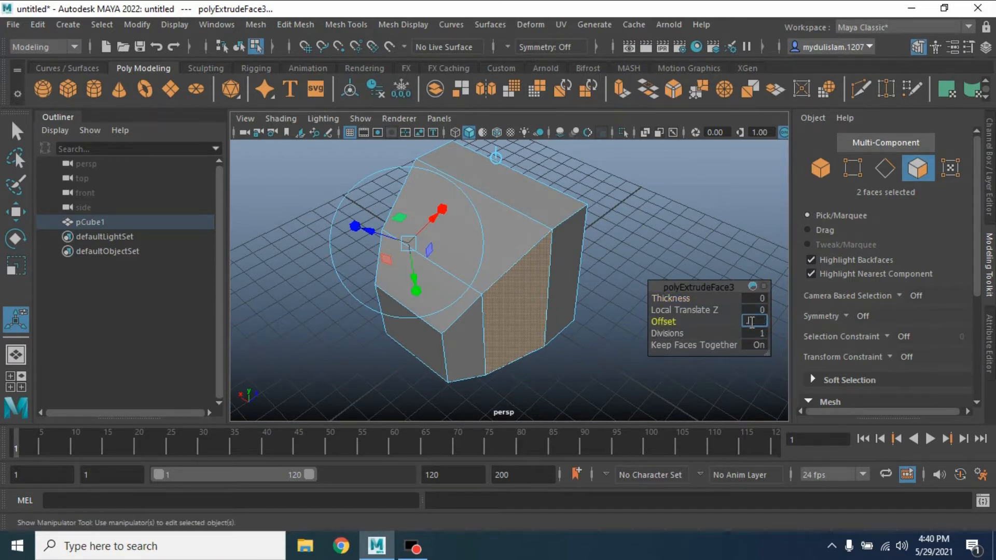
text(.3)
key(Return)
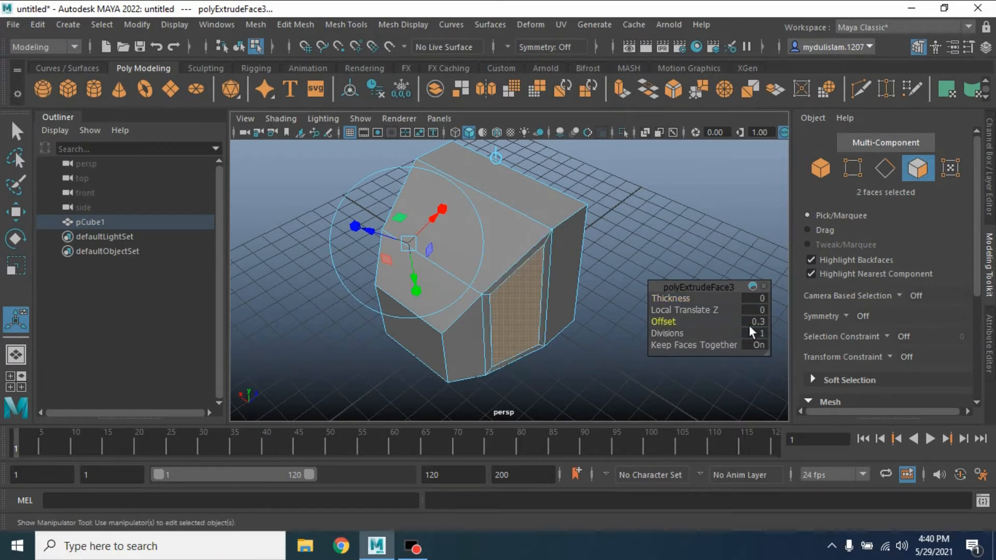
- Extrude the two inset side faces of the middle section again and push them inward to form recesses
click(622, 89)
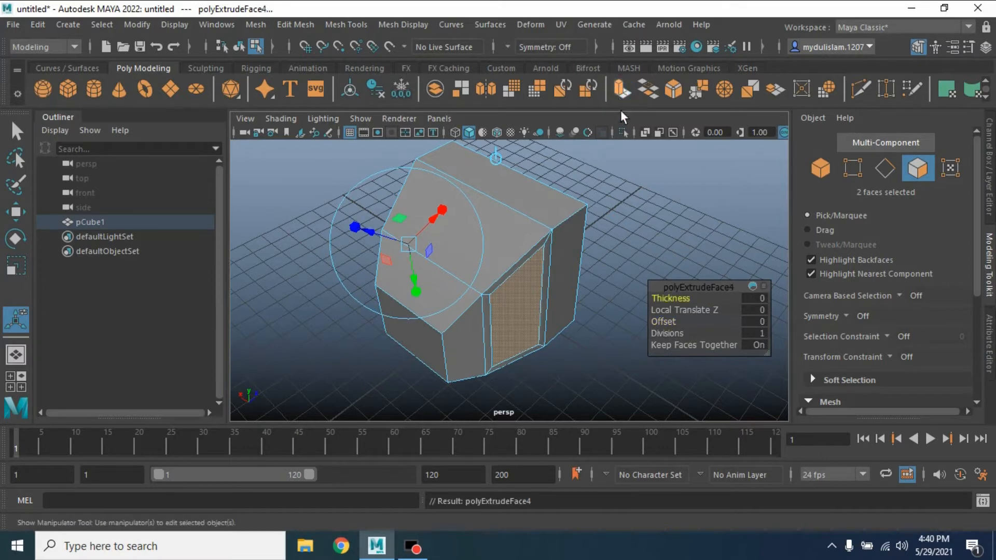
alt+drag(547, 338, 363, 302)
- Extrude the block's large front face with an offset of 0.5 to form a border frame
alt+drag(280, 345, 540, 309)
alt+middle_drag(540, 310, 518, 363)
click(494, 298)
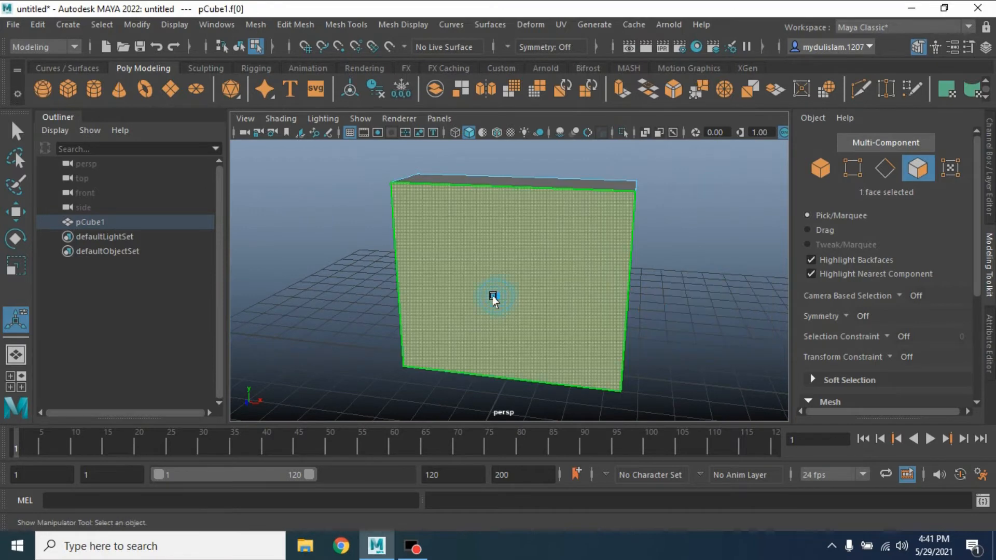
click(618, 89)
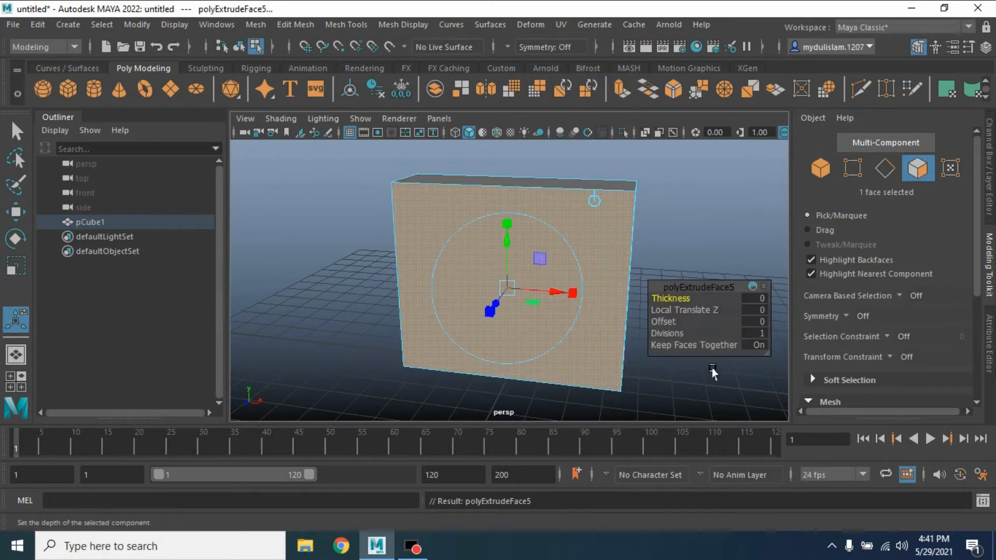
click(754, 322)
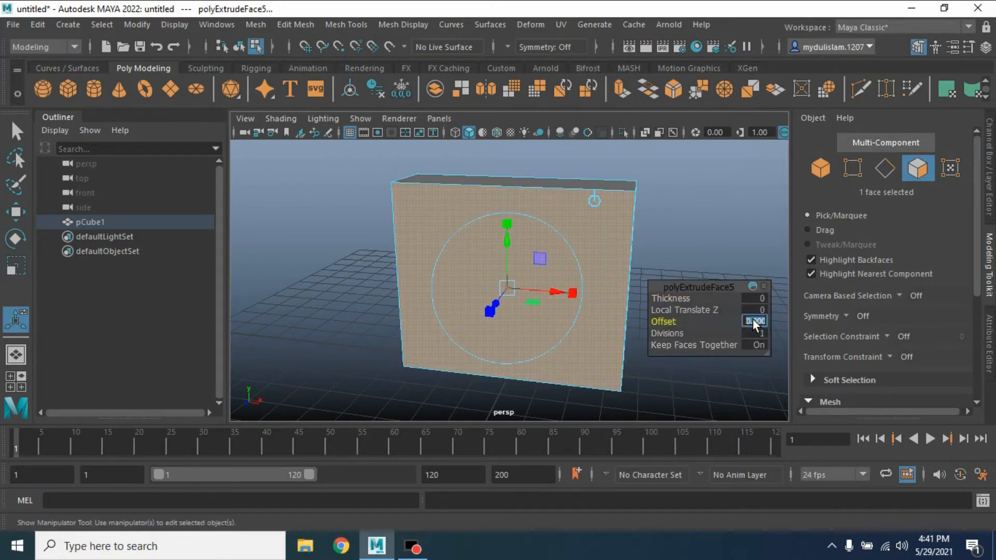
text(.5)
key(Return)
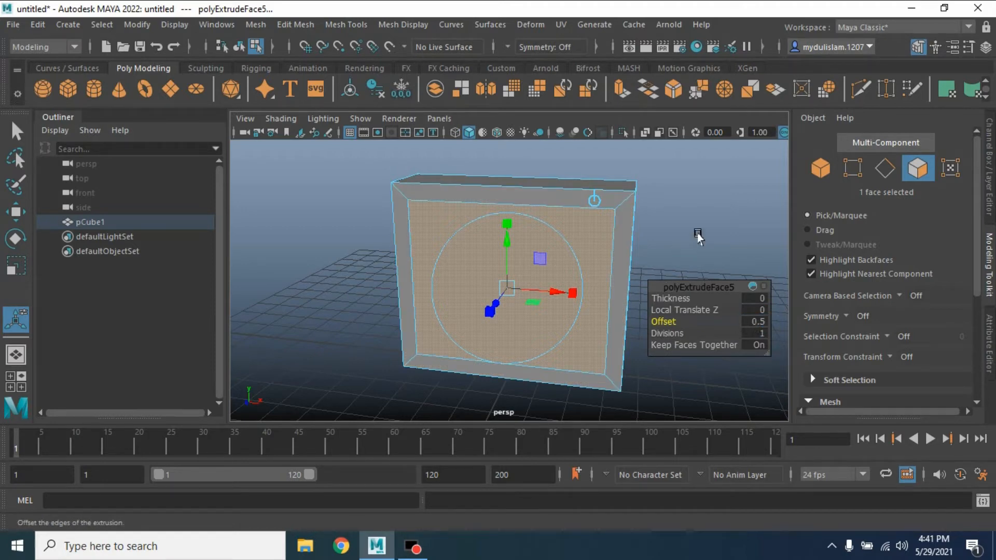
- Extrude the face inside the front frame and push it inward to a Local Translate Z of about -0.423
alt+drag(698, 236, 640, 229)
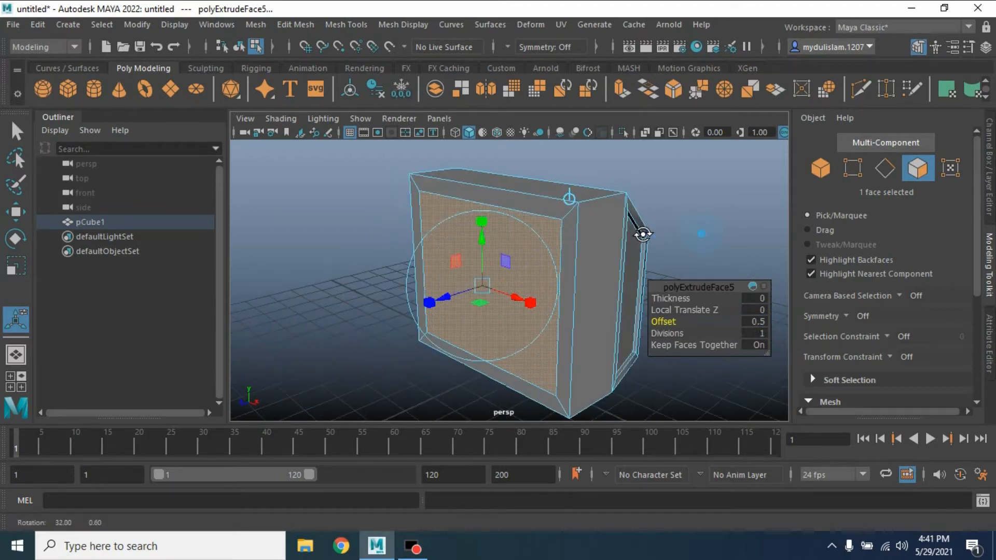
click(623, 90)
drag(441, 300, 454, 299)
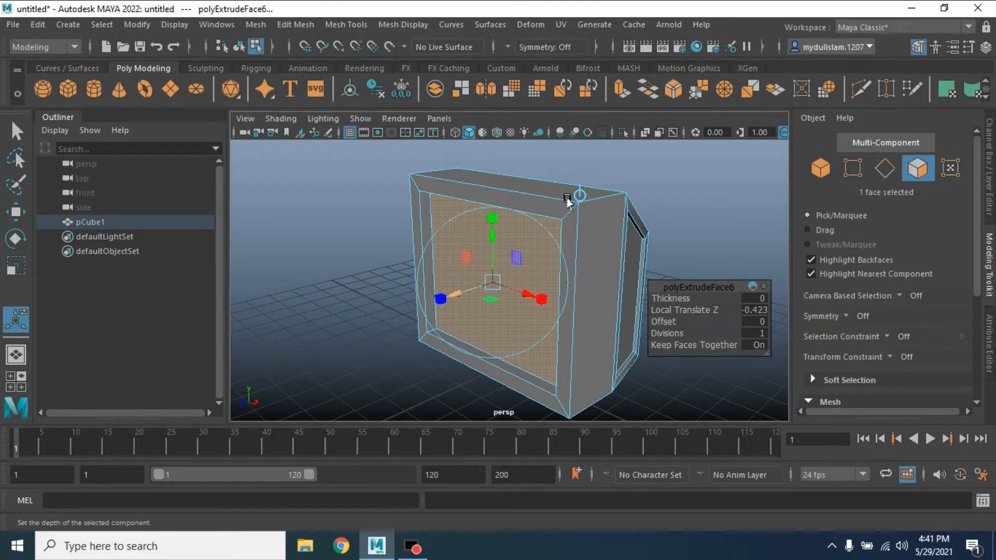
- Extrude the recessed front face again with an offset of 0.2
click(618, 86)
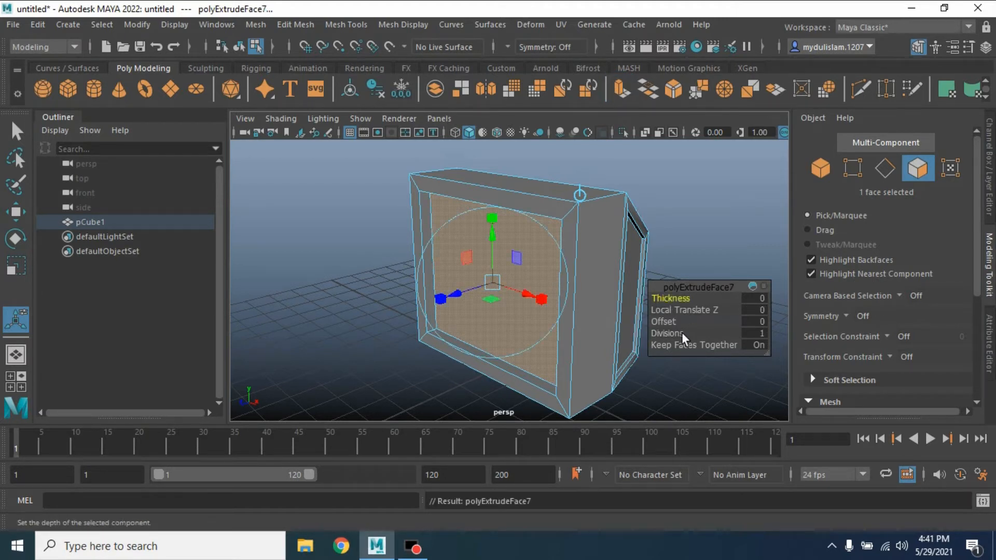
click(755, 319)
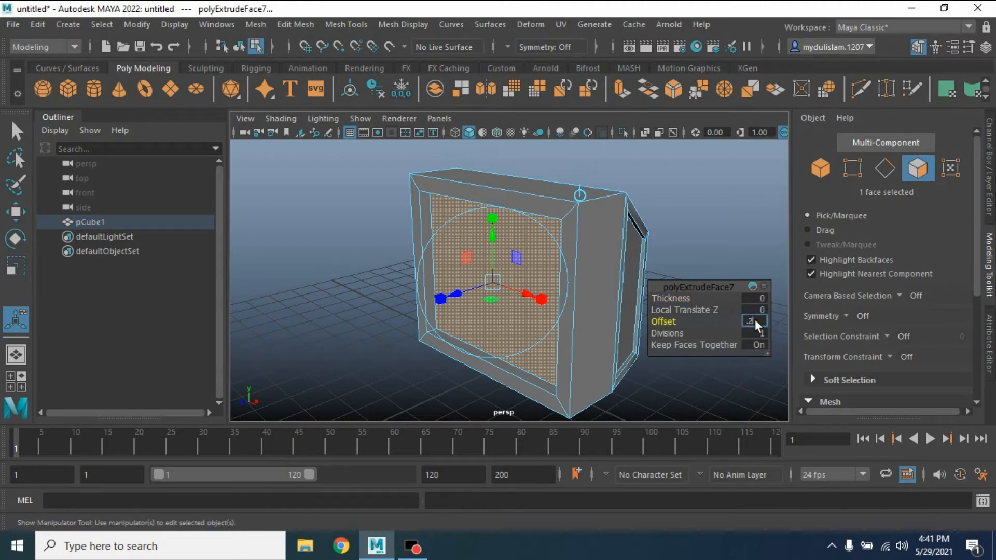
key(Return)
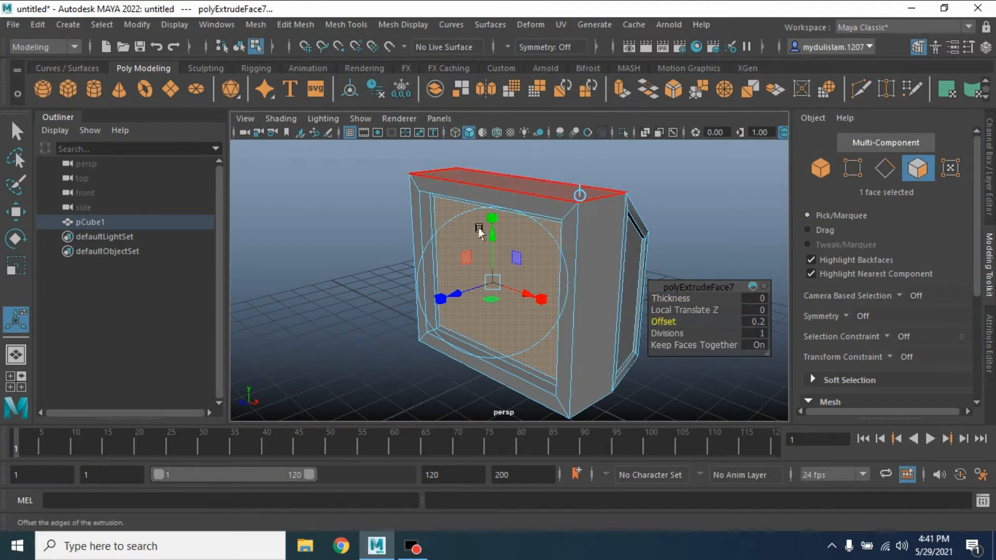
- Pull the newly extruded front face out to a Local Translate Z of about 0.408, judging its depth in the side view with X-ray display
click(460, 294)
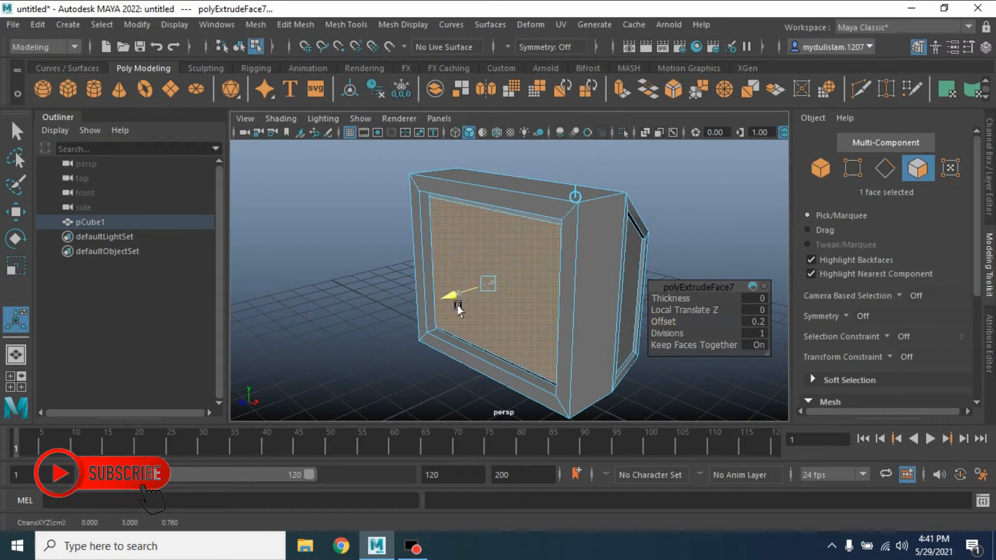
drag(457, 308, 457, 316)
key(space)
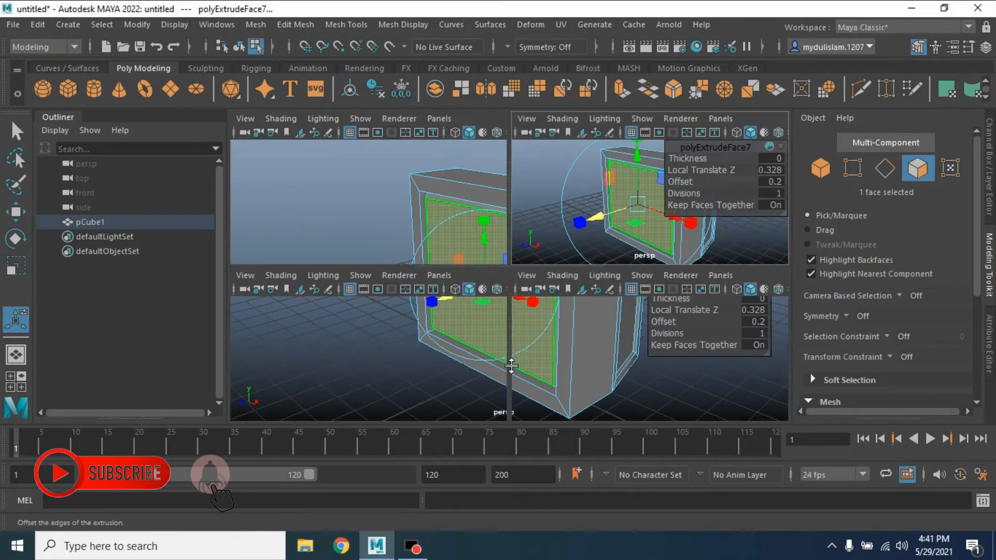
key(space)
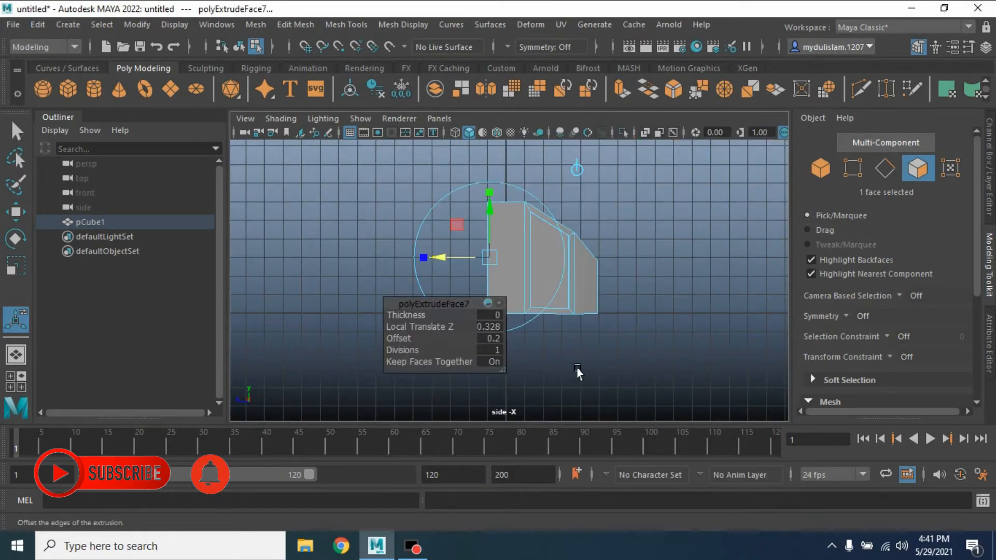
click(646, 133)
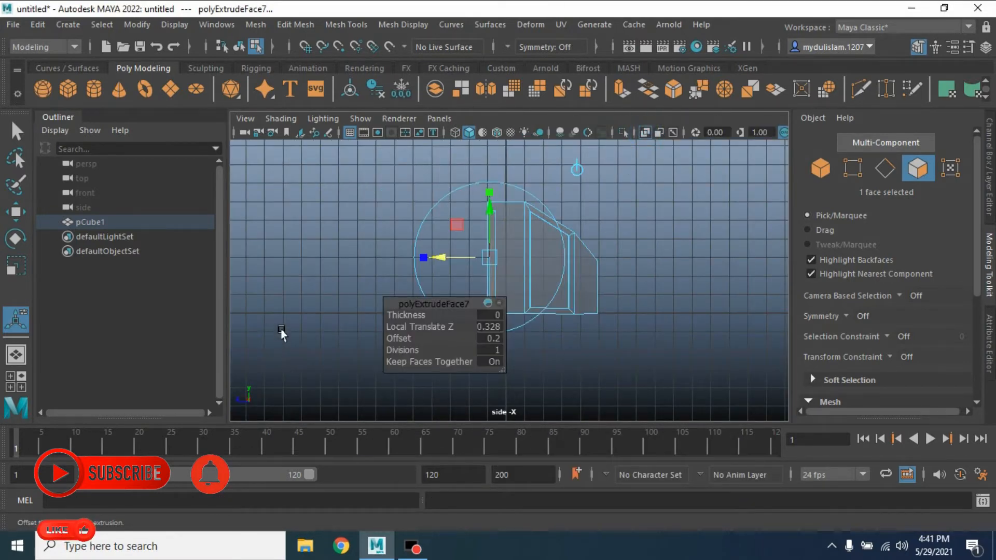
alt+middle_drag(281, 329, 364, 338)
scroll(361, 337, up, 5)
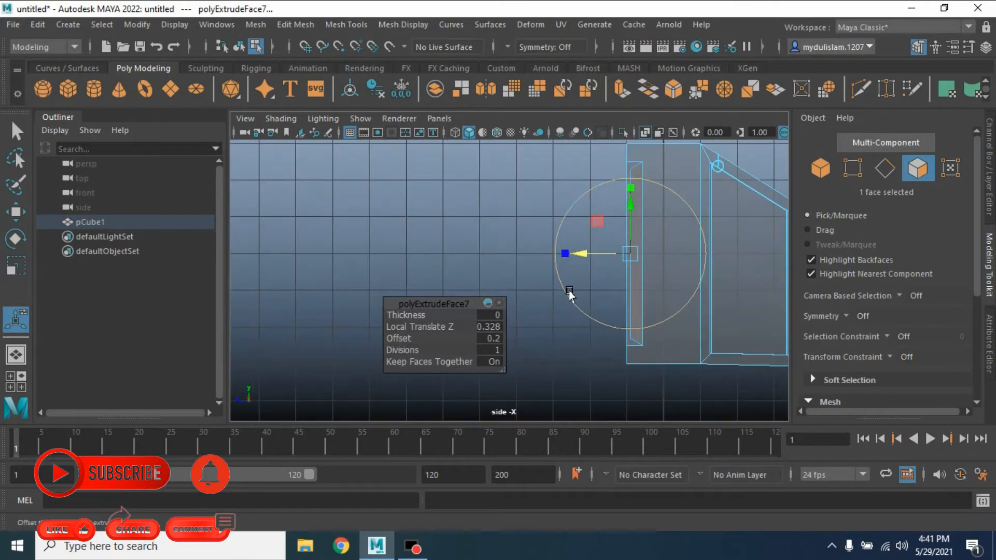
drag(582, 256, 578, 256)
key(space)
key(space)
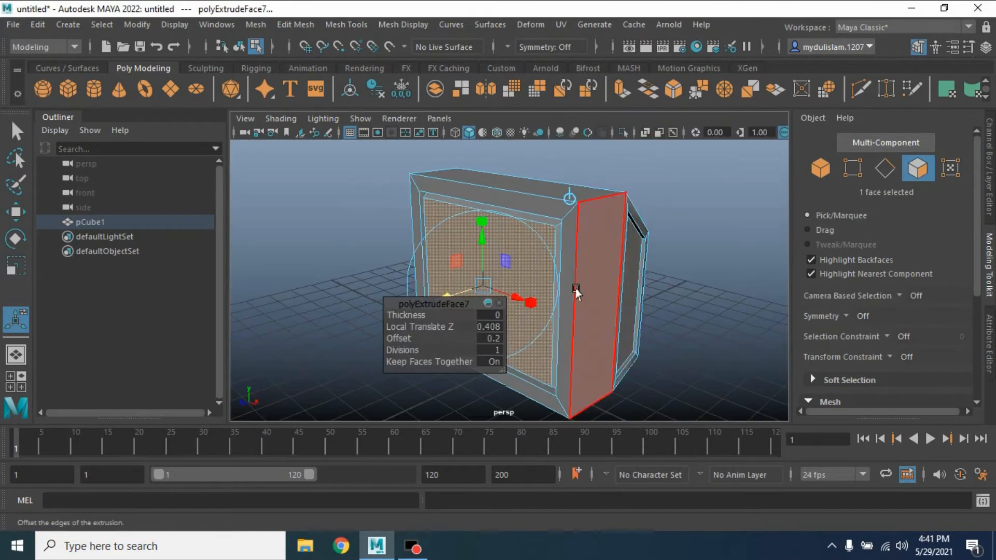
click(17, 132)
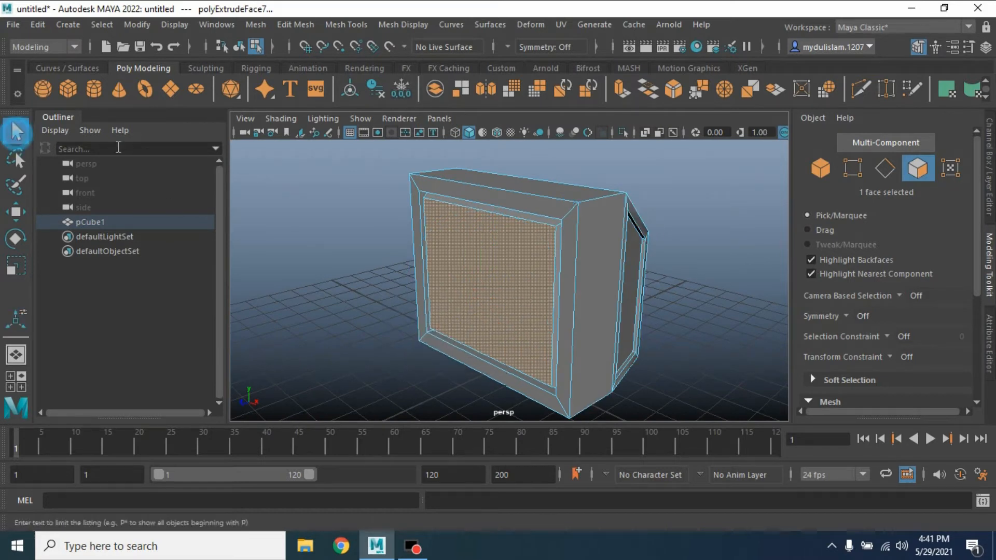
- Bevel the four border edges of the raised front panel with a fraction of 0.3 and 3 segments
click(885, 167)
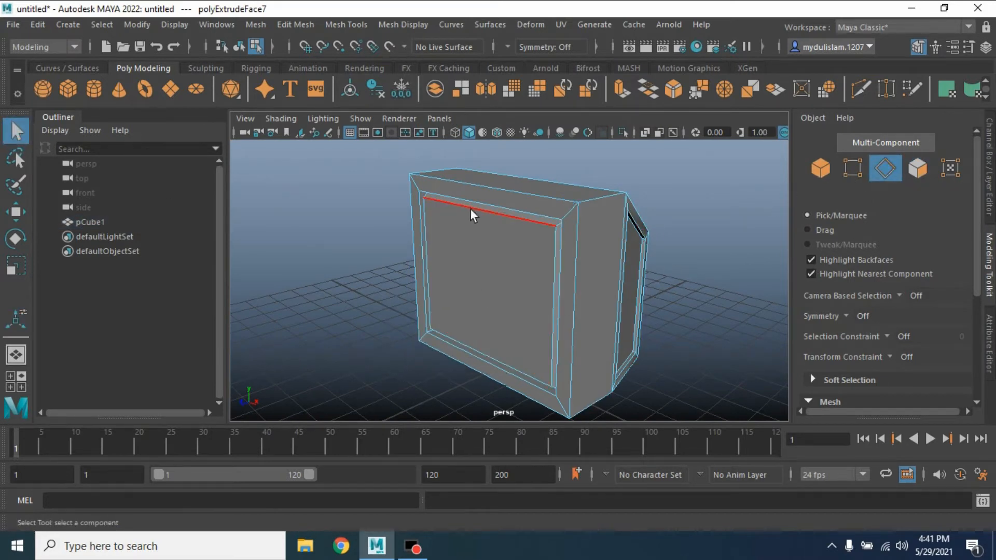
click(484, 210)
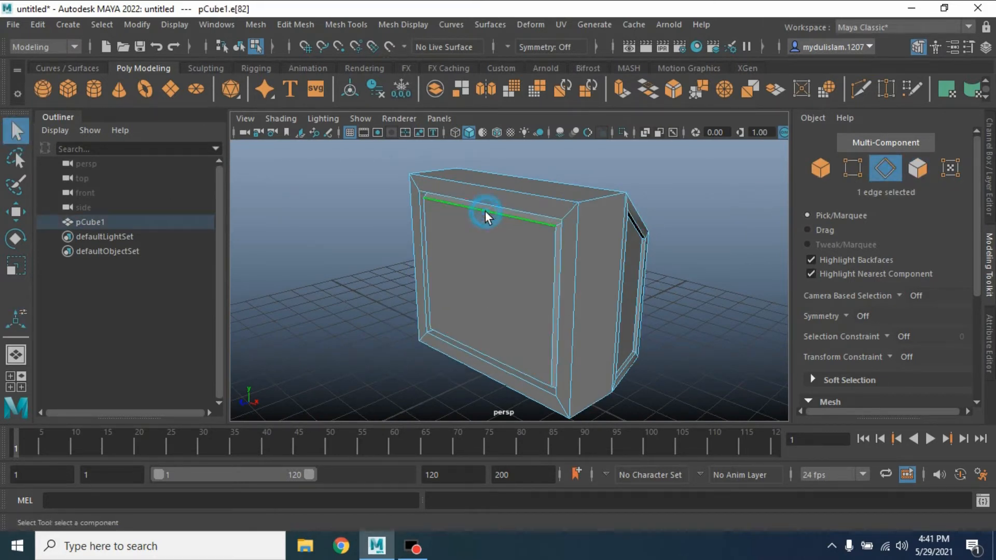
shift+click(444, 269)
shift+click(538, 294)
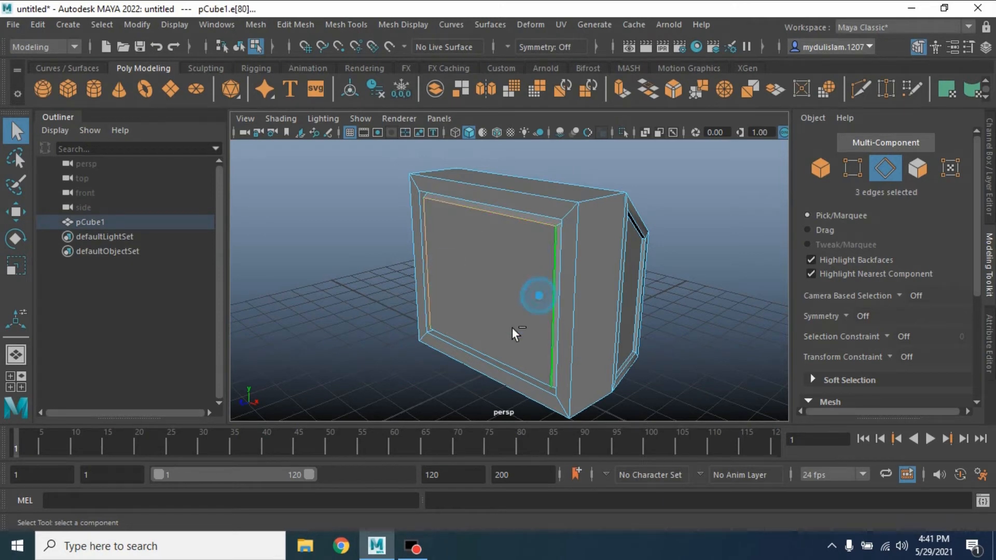
shift+click(506, 355)
alt+drag(378, 332, 496, 329)
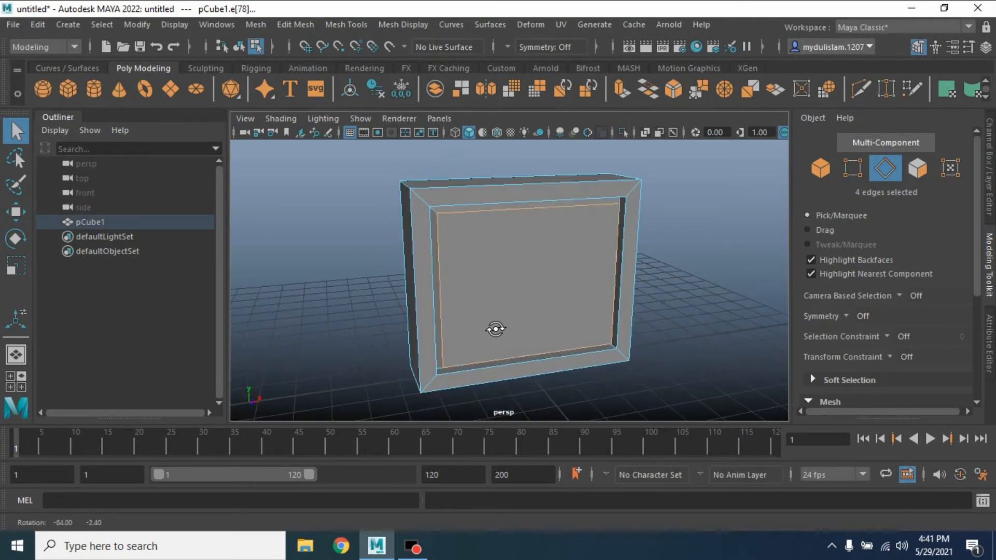
click(667, 92)
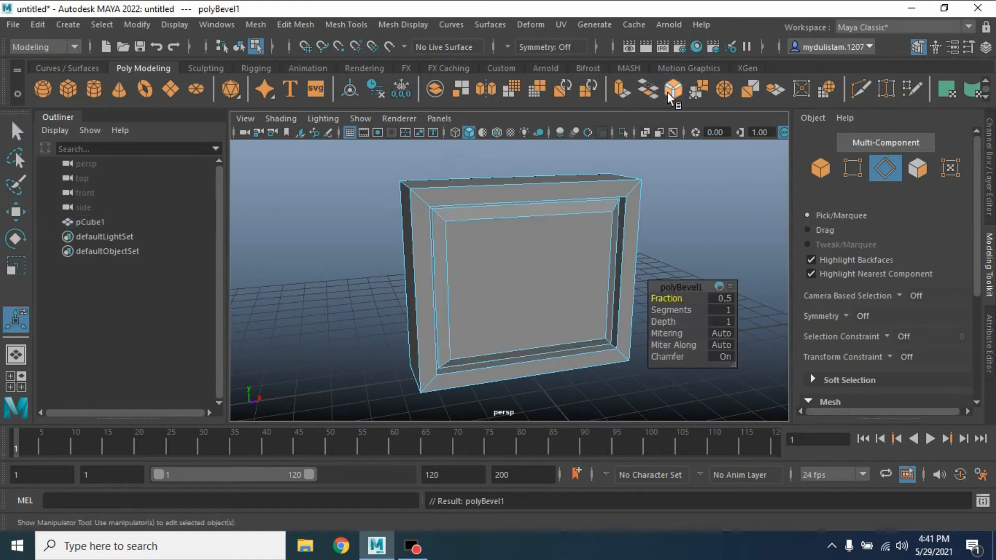
click(716, 300)
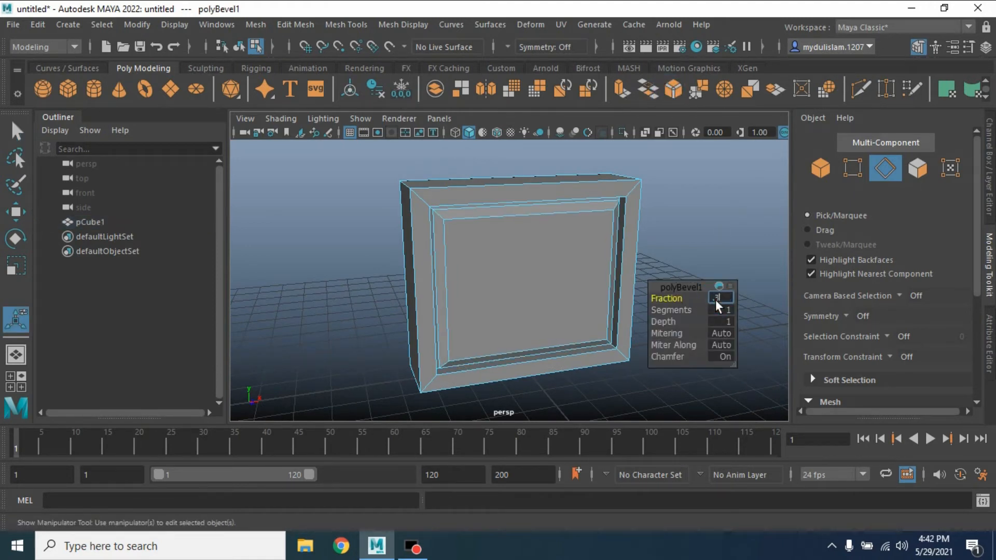
key(Return)
drag(670, 309, 685, 310)
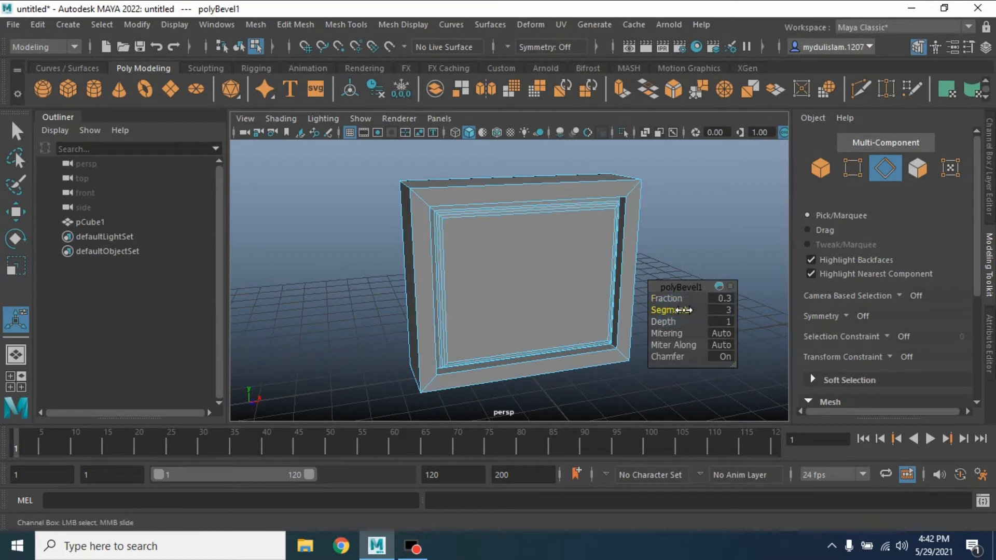
- Switch back to object selection and delete the construction history of pCube1
click(814, 167)
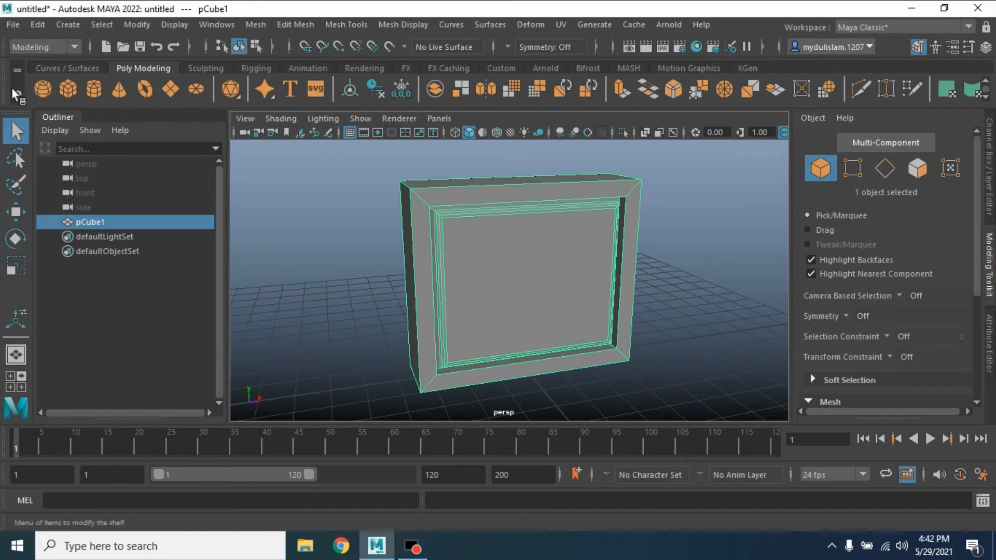
click(36, 24)
mouse_move(189, 196)
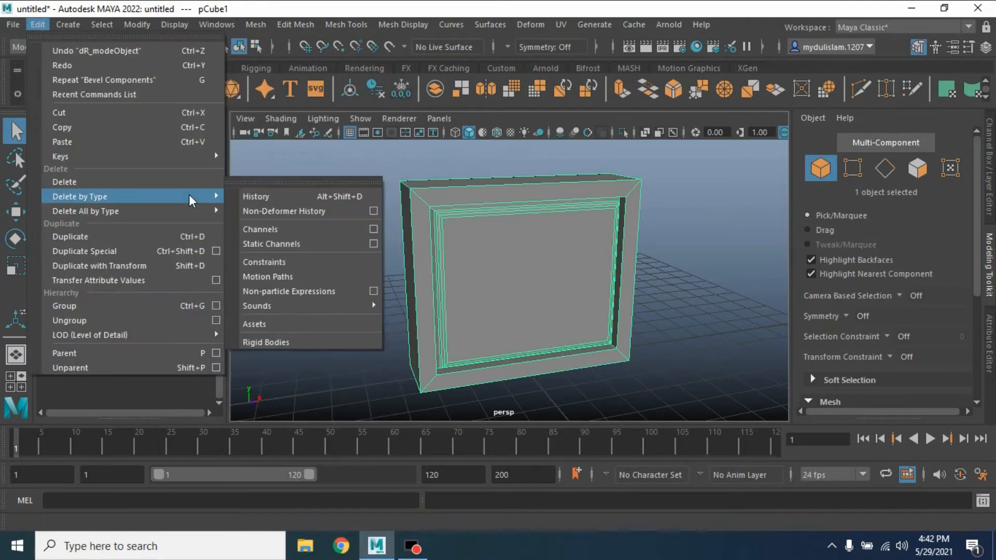
click(244, 198)
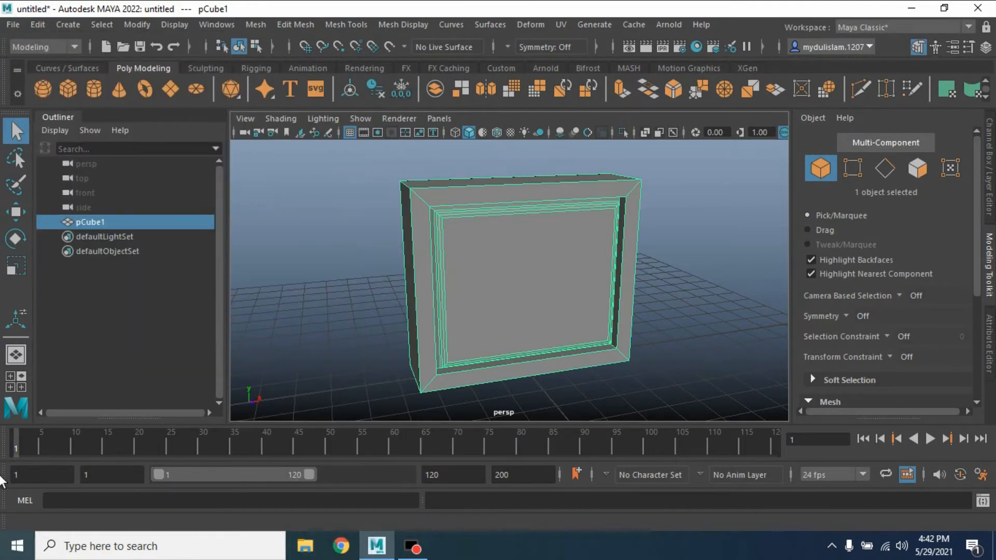
- Add an Arnold Skydome Light to the scene
click(669, 25)
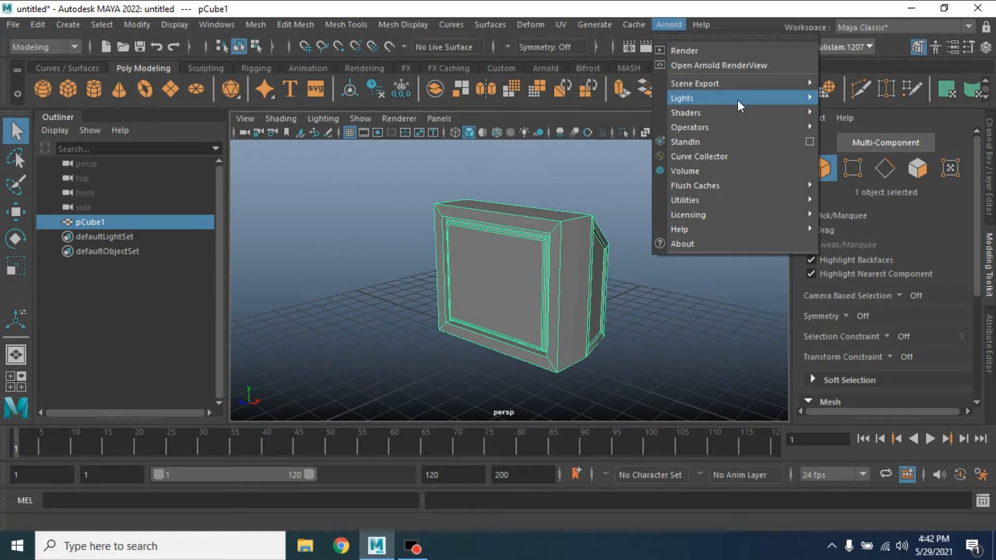
mouse_move(743, 99)
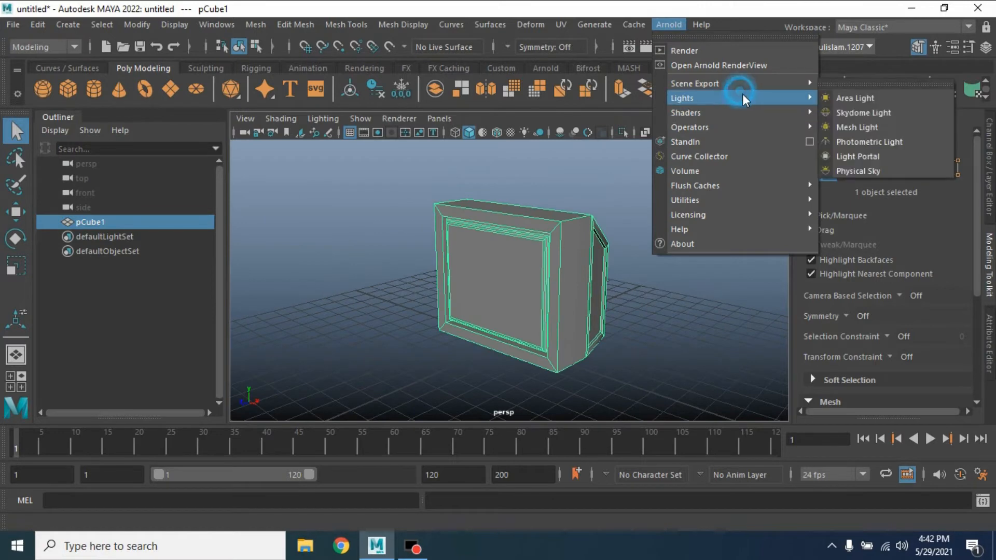
click(845, 113)
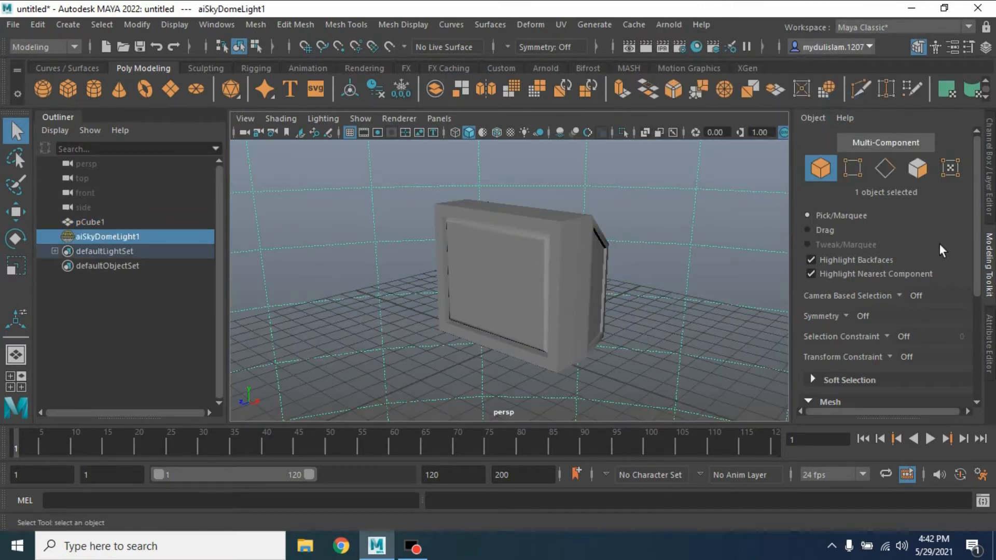
- Connect a File texture to the skydome light's Color and load lebombo_1k.hdr from the Desktop as its image
click(989, 343)
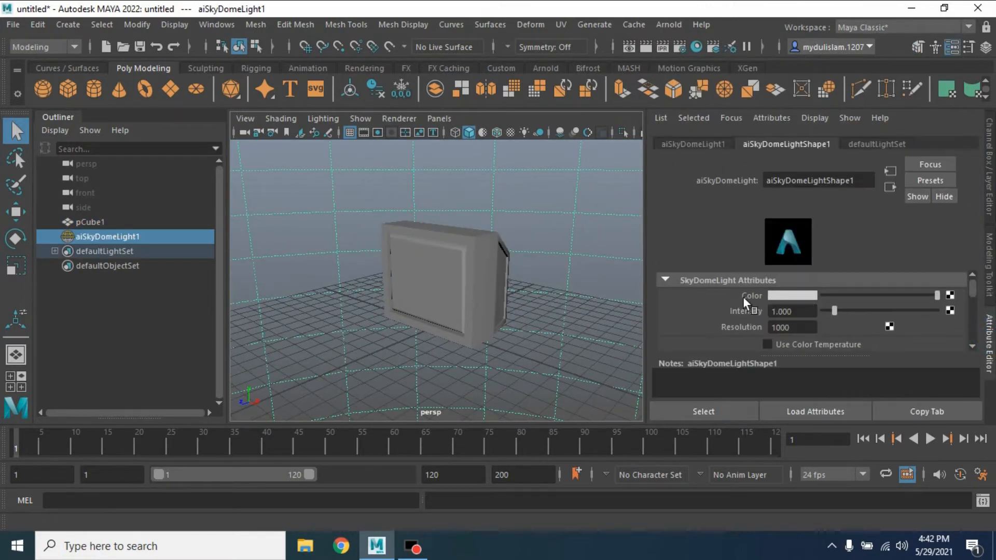
click(950, 296)
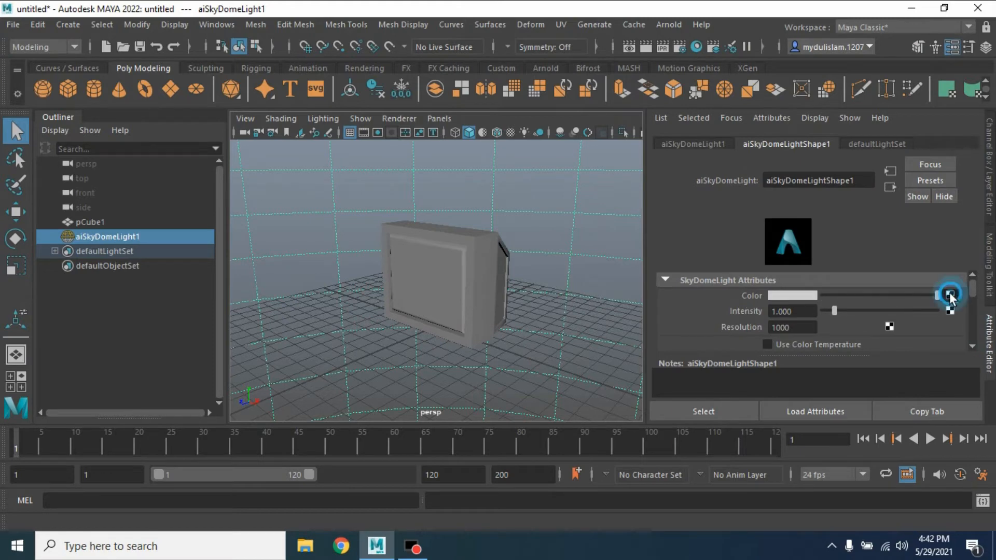
click(496, 306)
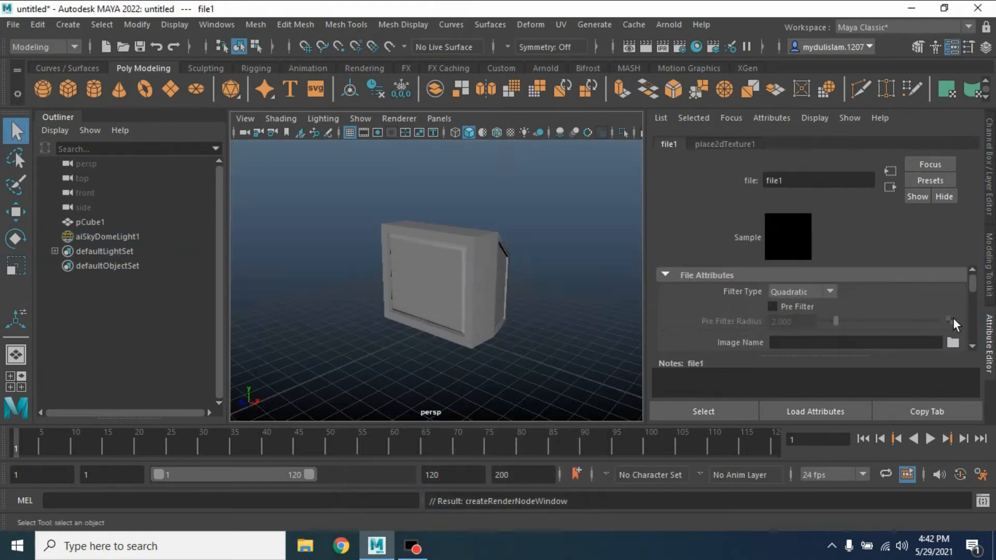
click(953, 342)
click(183, 157)
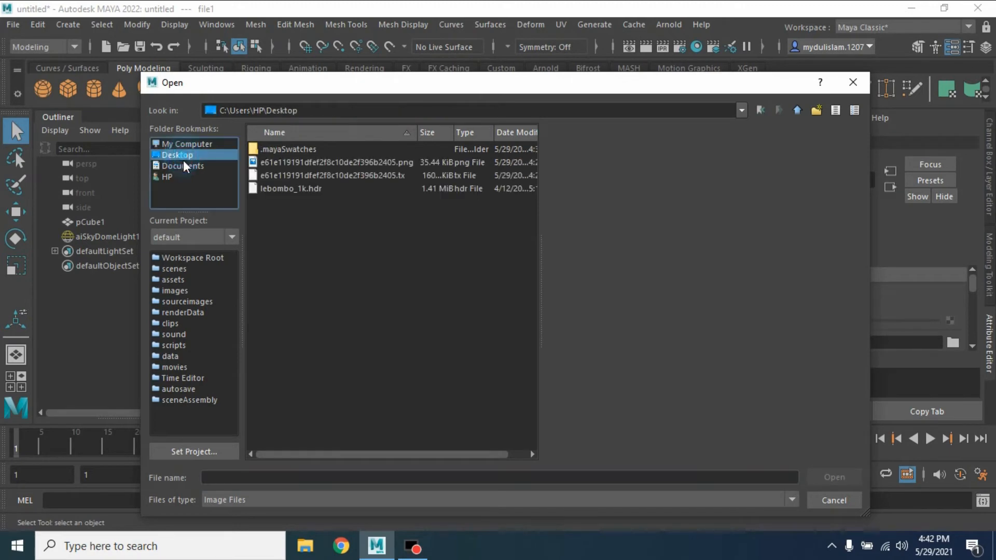
click(290, 189)
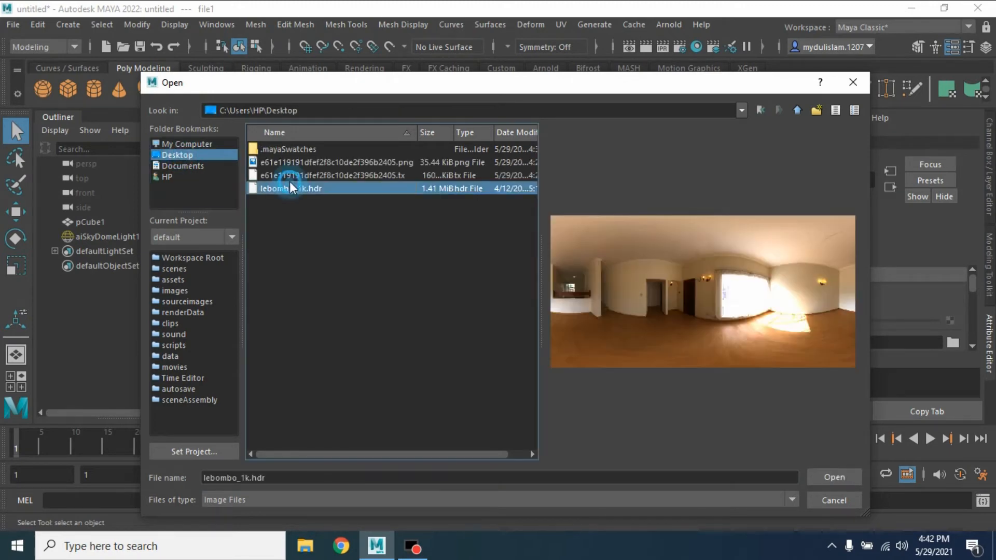
click(840, 476)
- Rename the pCube1 object as tv
click(439, 256)
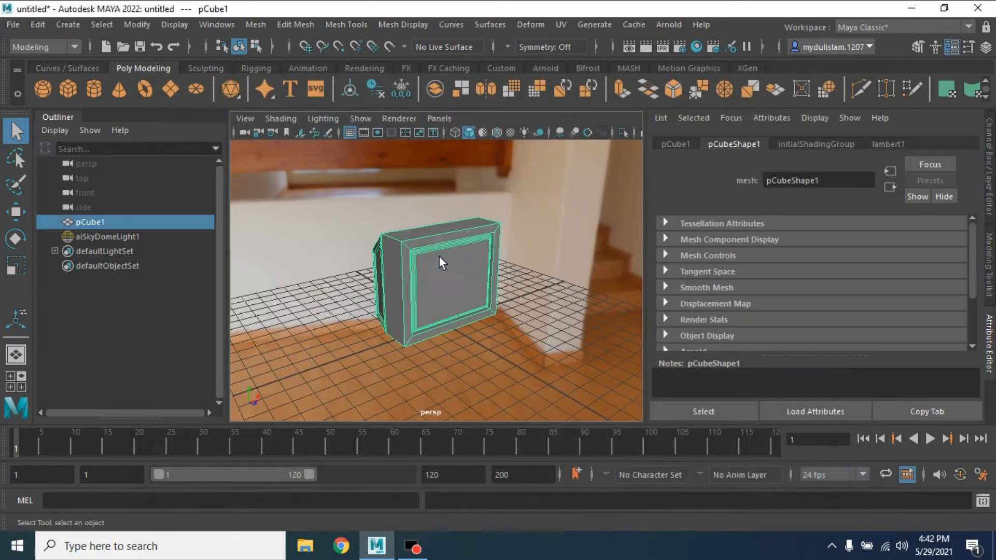
double_click(119, 223)
text(tv)
key(Return)
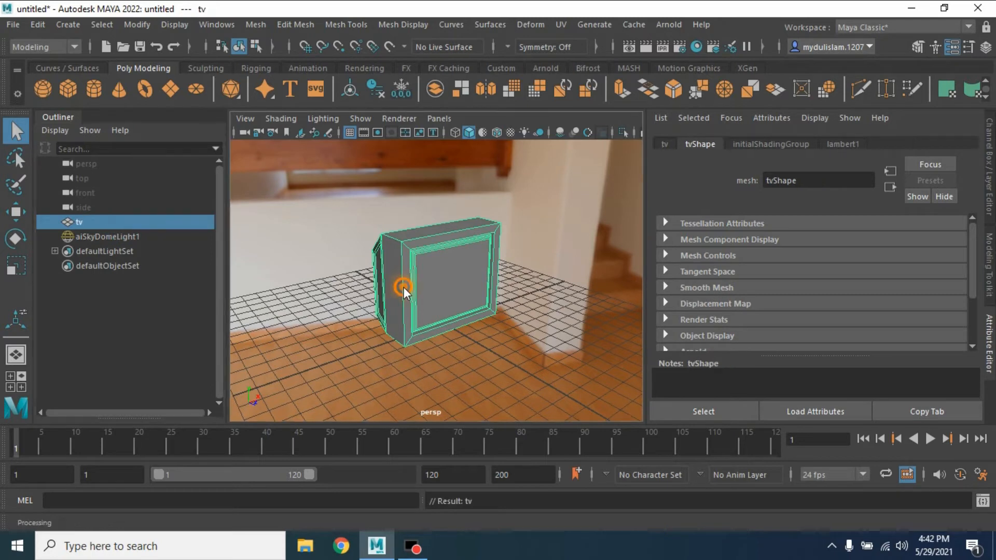
- Assign a new Arnold aiStandardSurface material to the tv object and darken its base color to near black
right_drag(403, 285, 393, 519)
click(394, 512)
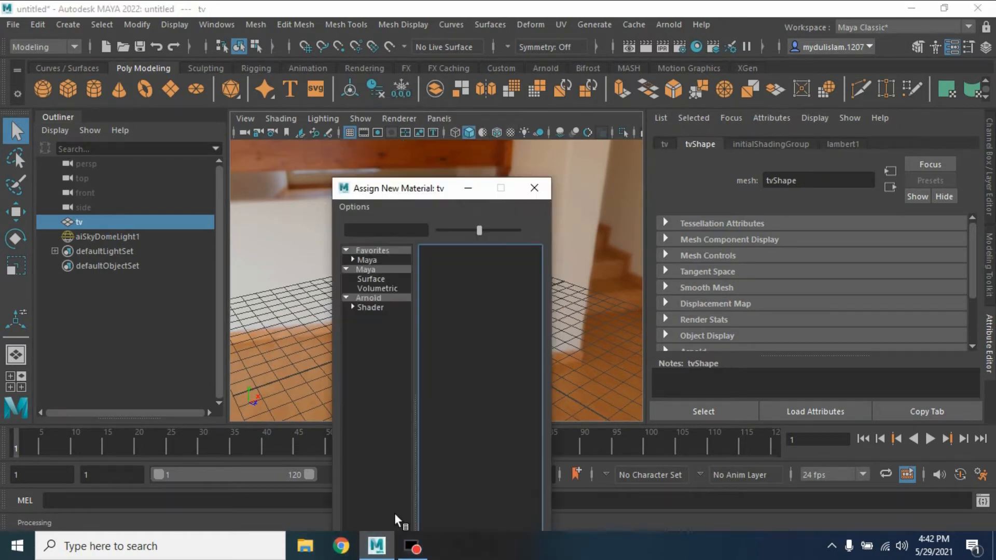
click(390, 299)
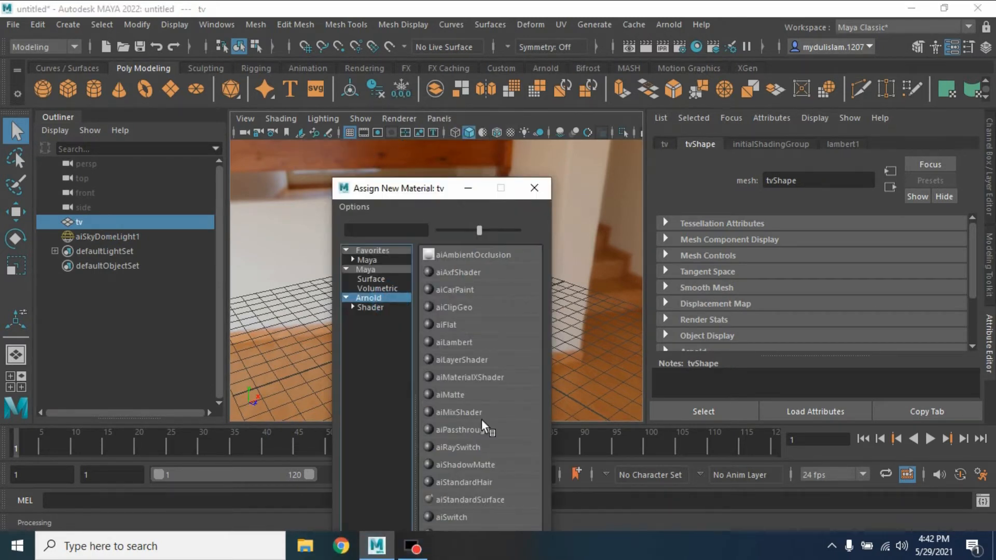
click(474, 502)
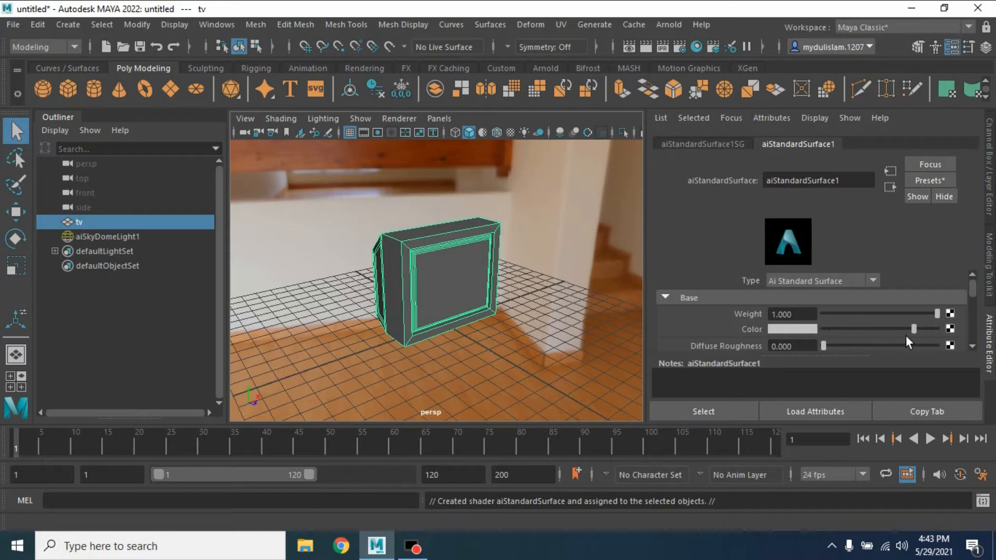
drag(917, 329, 839, 344)
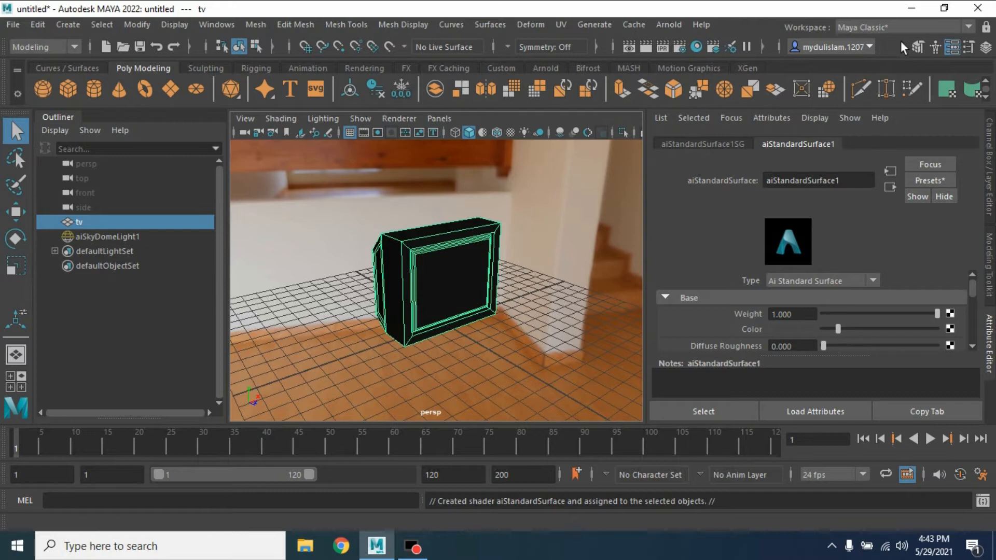
- Select the tv's central front screen face and grow the face selection four times to include its beveled border
click(918, 47)
click(917, 167)
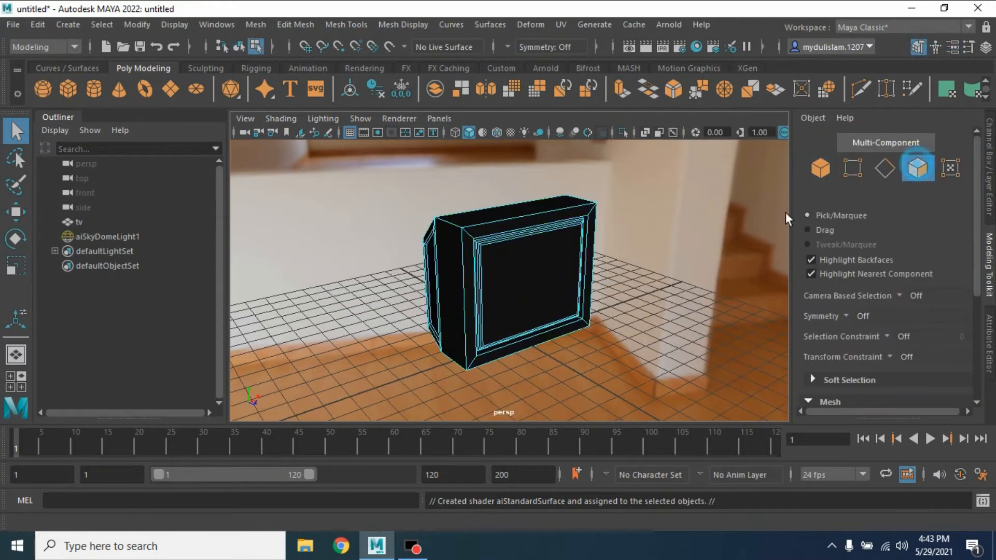
click(527, 276)
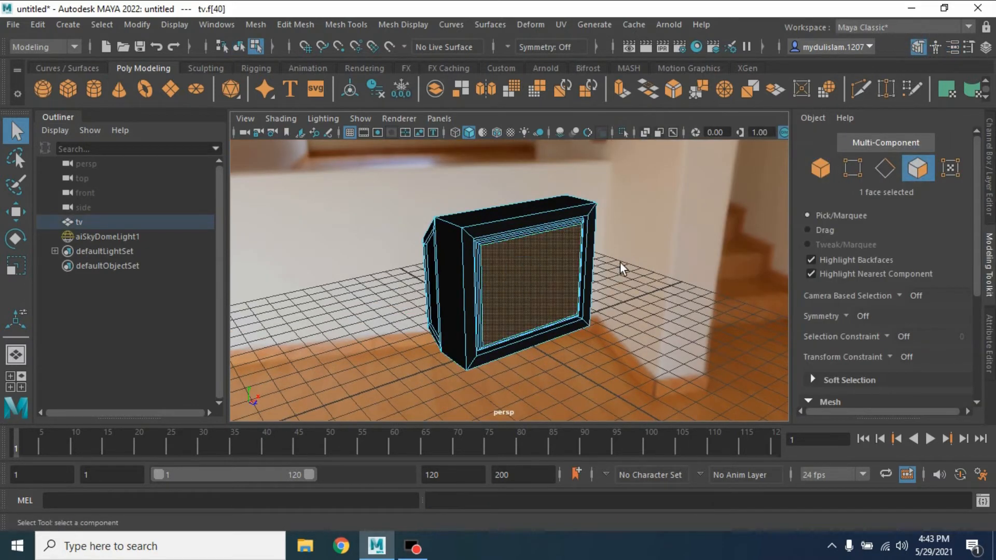
alt+drag(622, 268, 609, 251)
scroll(609, 251, up, 3)
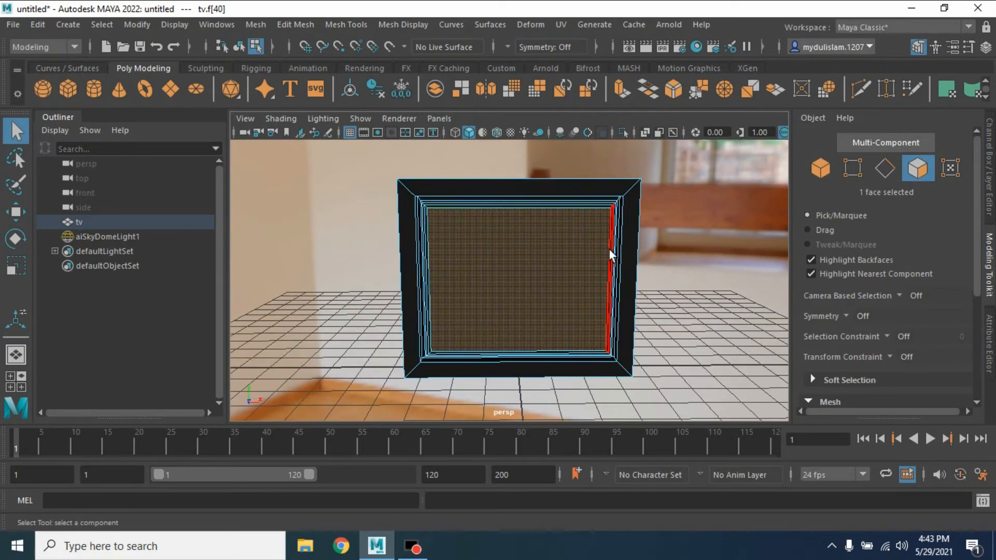
key(shift+period)
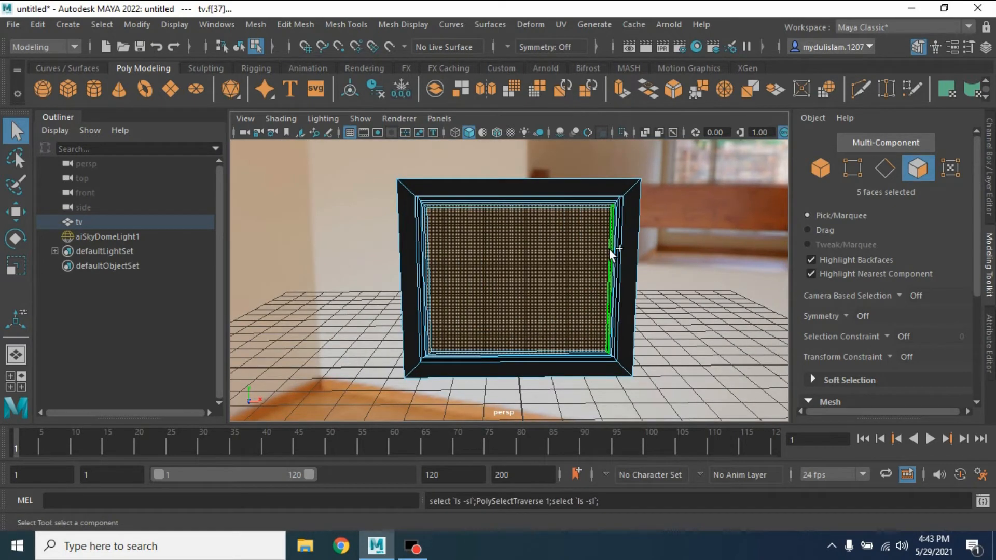
key(shift+period)
key(shift+period)
key(shift+period)
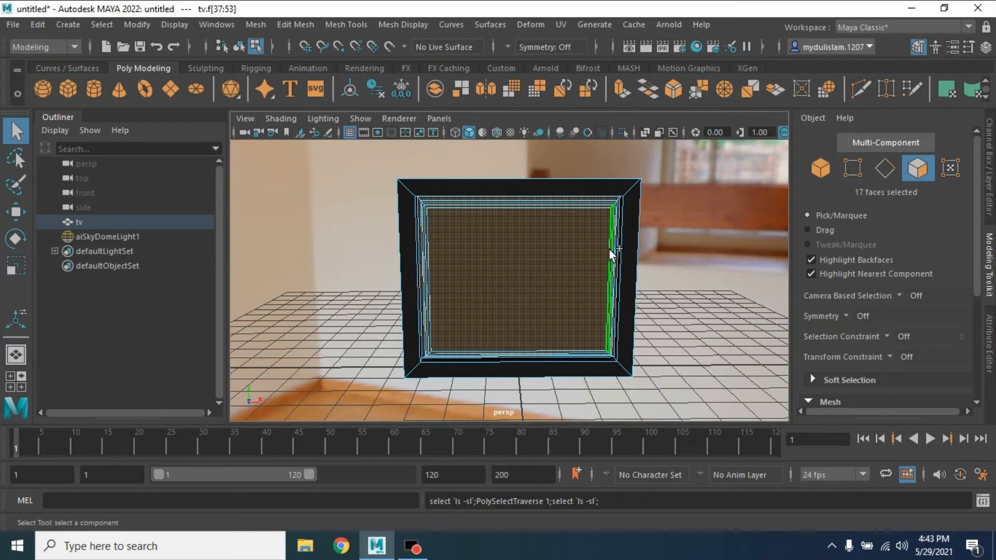
- Assign a new Arnold aiStandardSurface to the selected screen faces and name the material emitter
right_drag(576, 272, 564, 518)
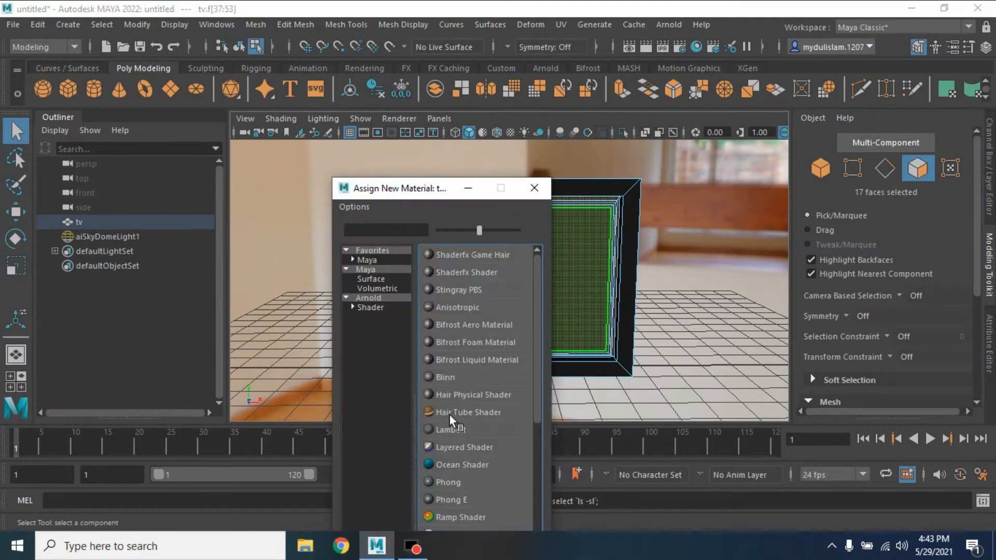
click(379, 299)
click(467, 501)
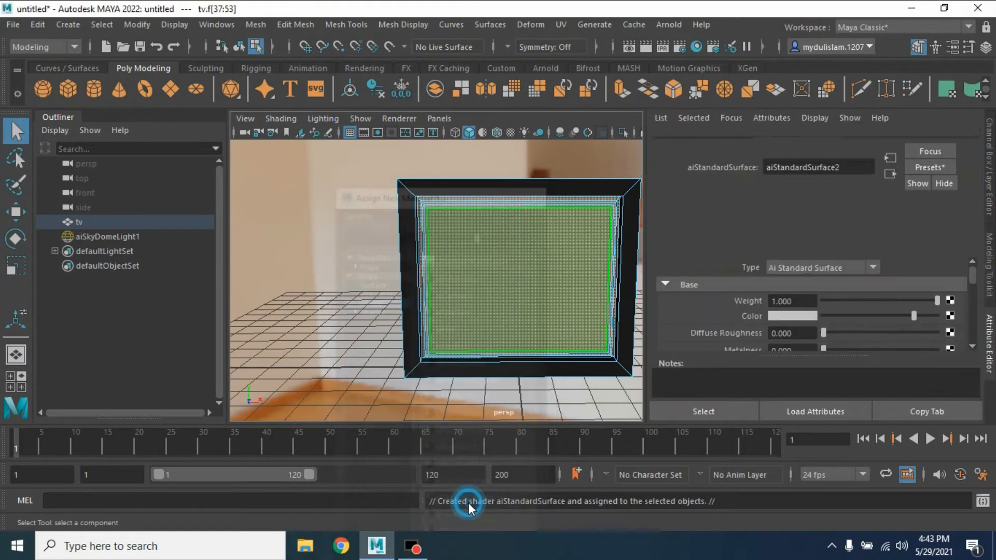
click(834, 143)
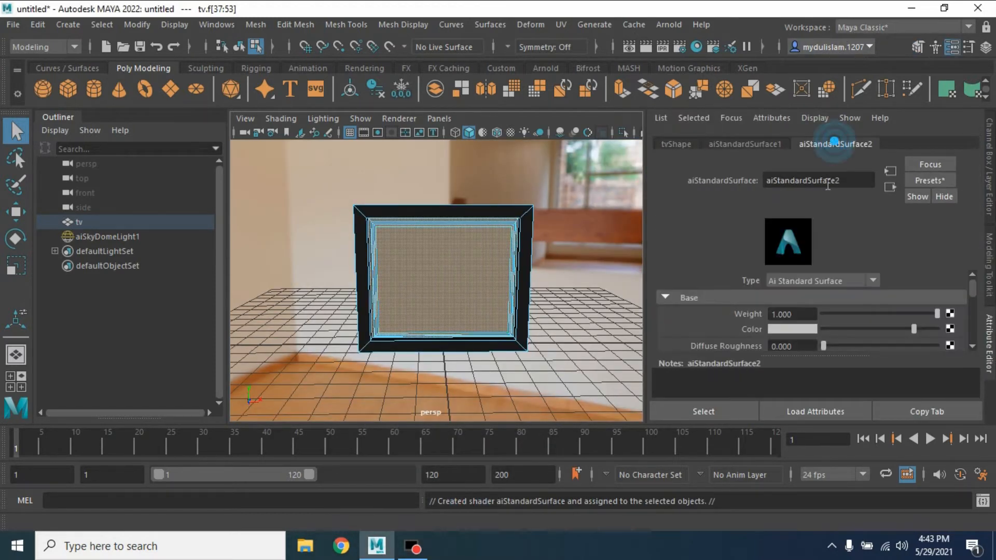
double_click(848, 180)
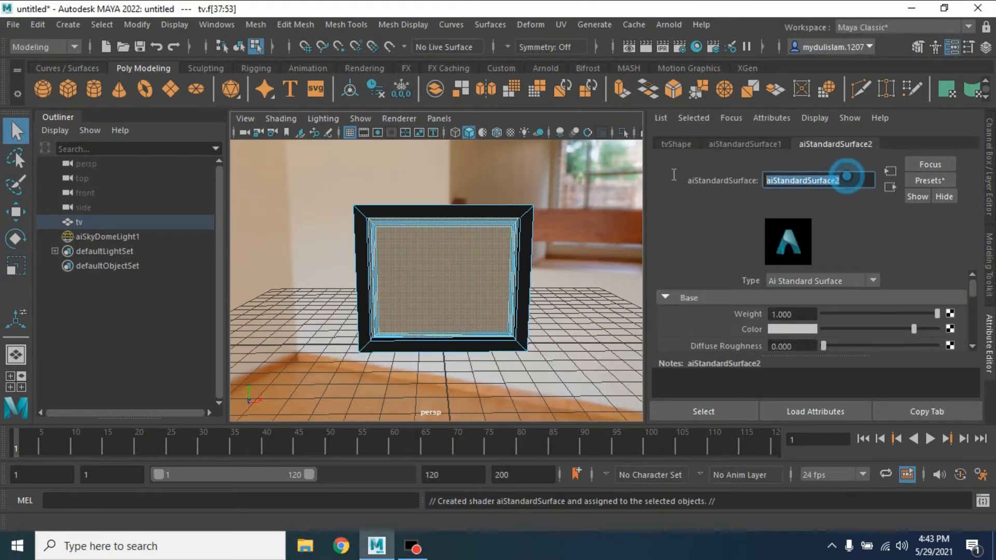
text(emitter)
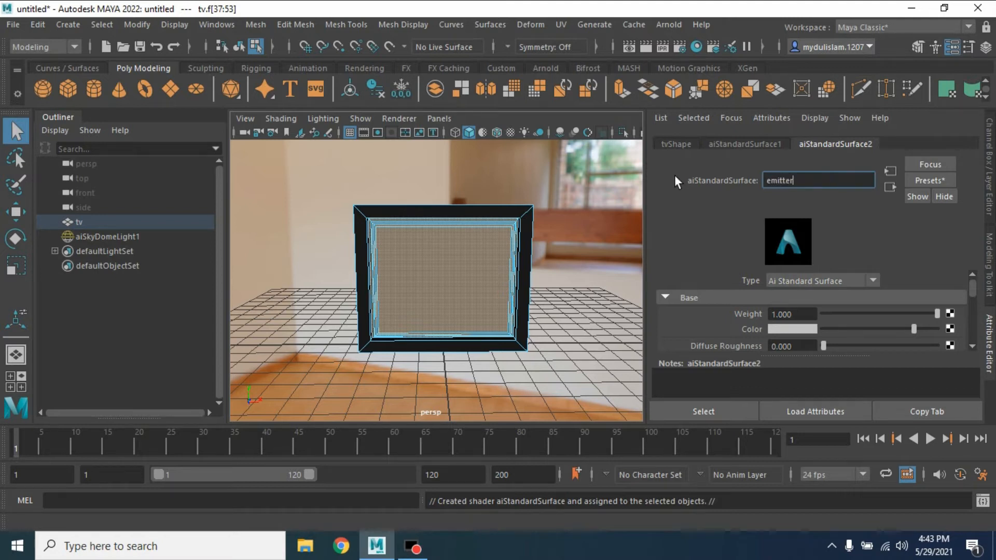
key(Return)
- Rename the tv body's aiStandardSurface1 material as obj
click(742, 141)
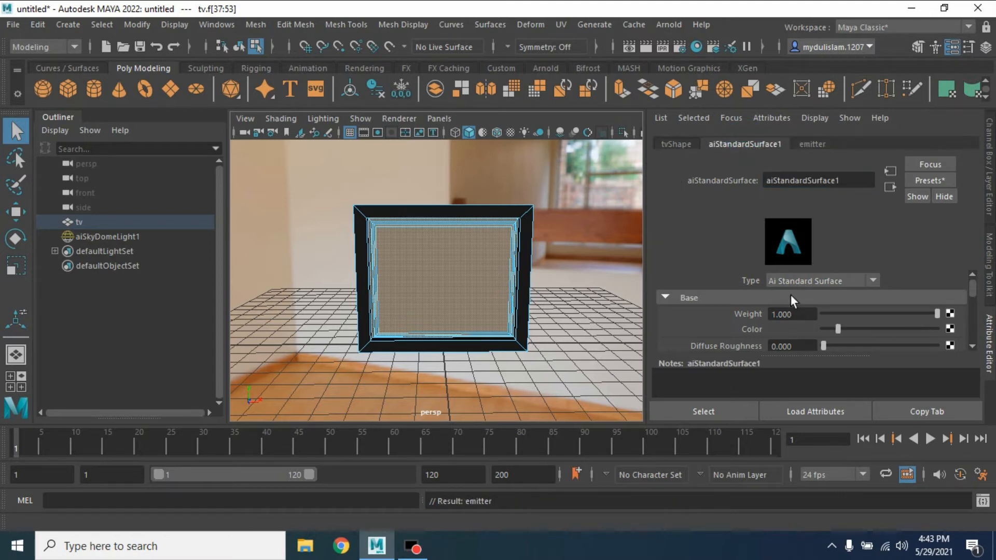
double_click(847, 179)
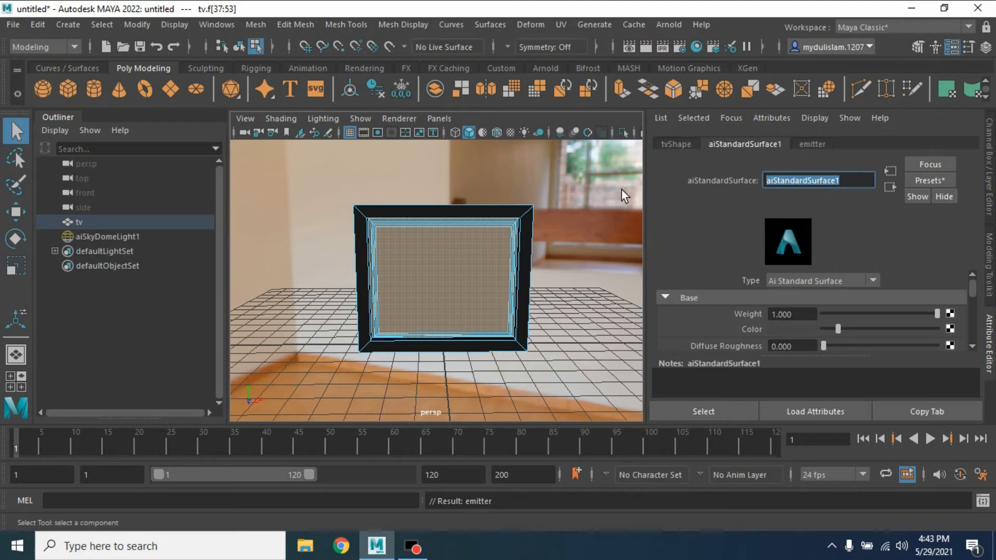
text(obj)
key(Return)
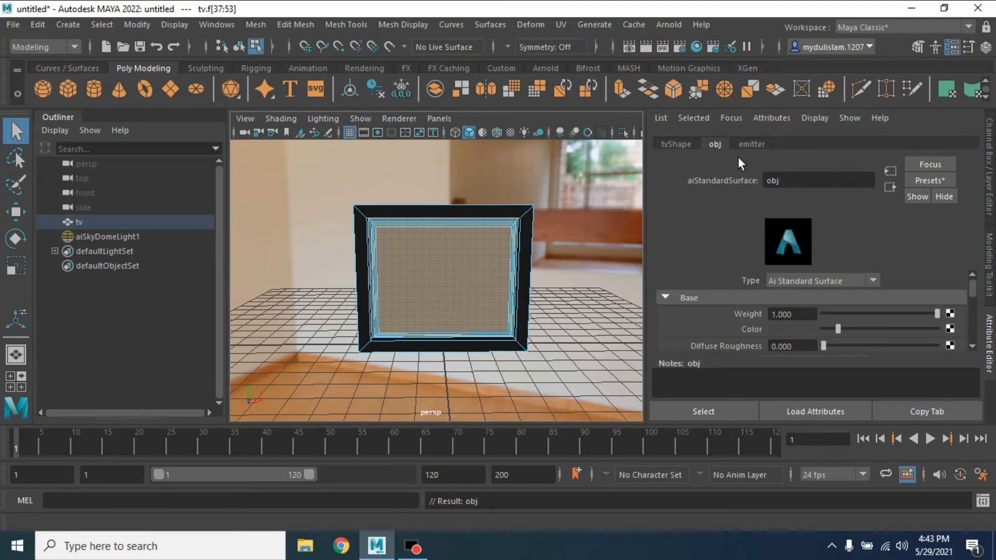
- Map the emitter material's base color to a File texture using e61e119191dfef2f8c10de2f396b2405.png from the Desktop, and turn on textured display in the viewport
click(749, 144)
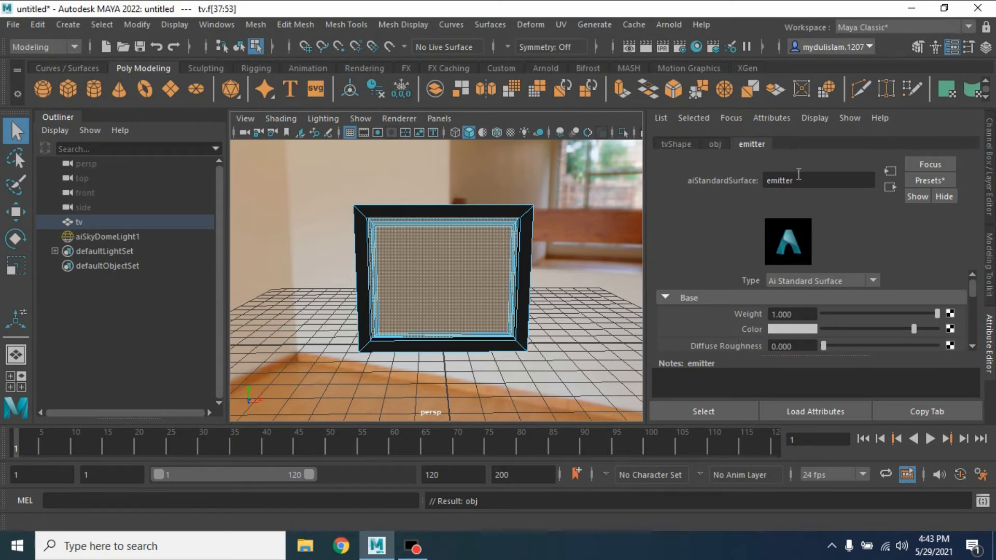
click(951, 329)
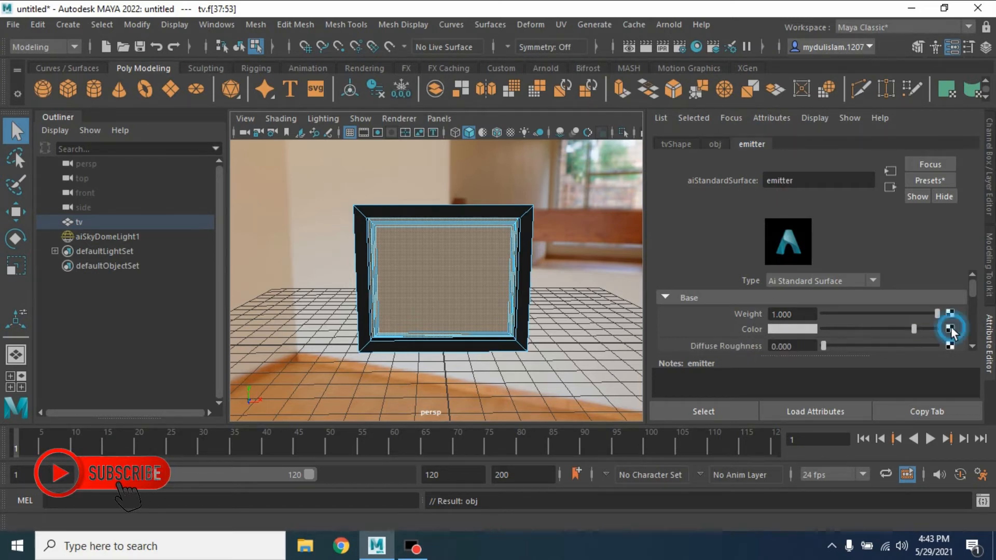
click(491, 306)
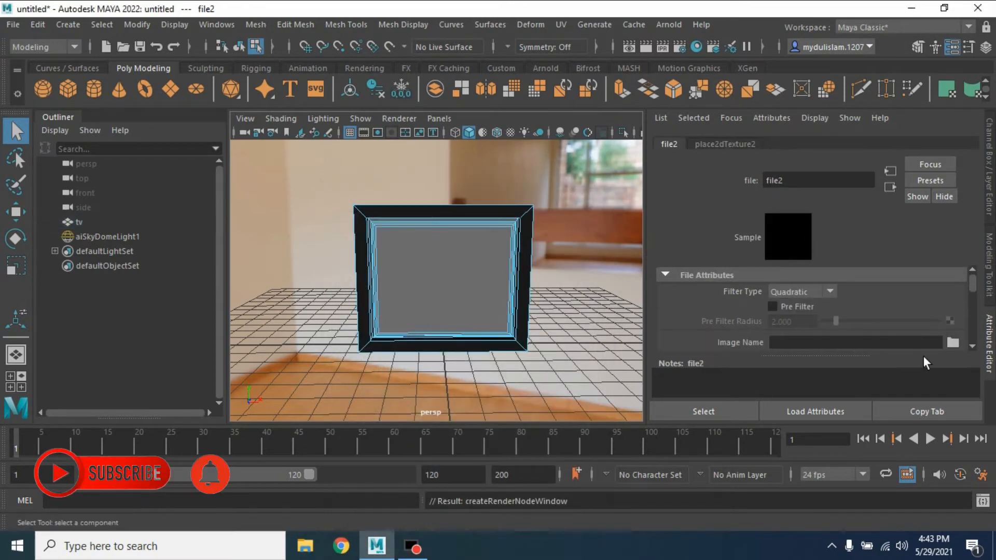
click(953, 342)
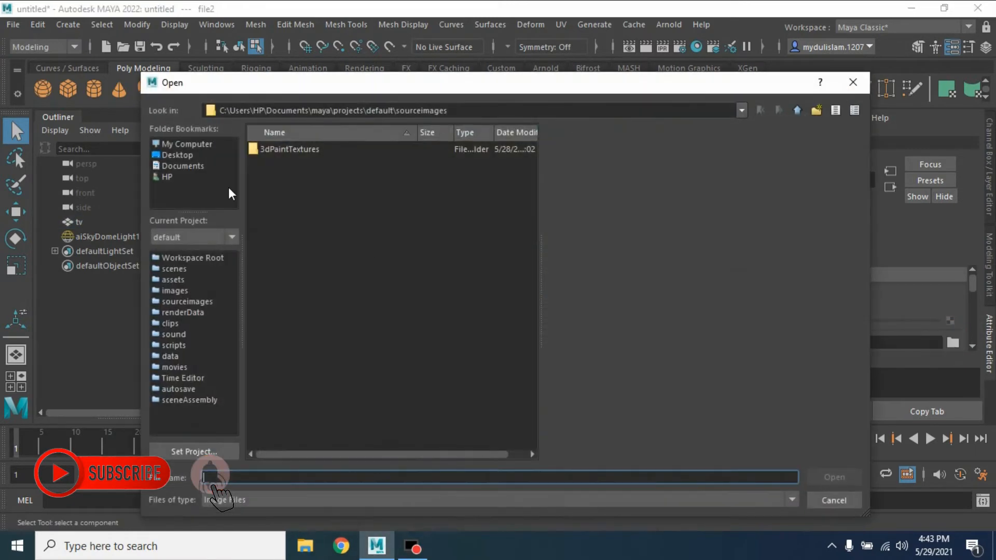
click(197, 154)
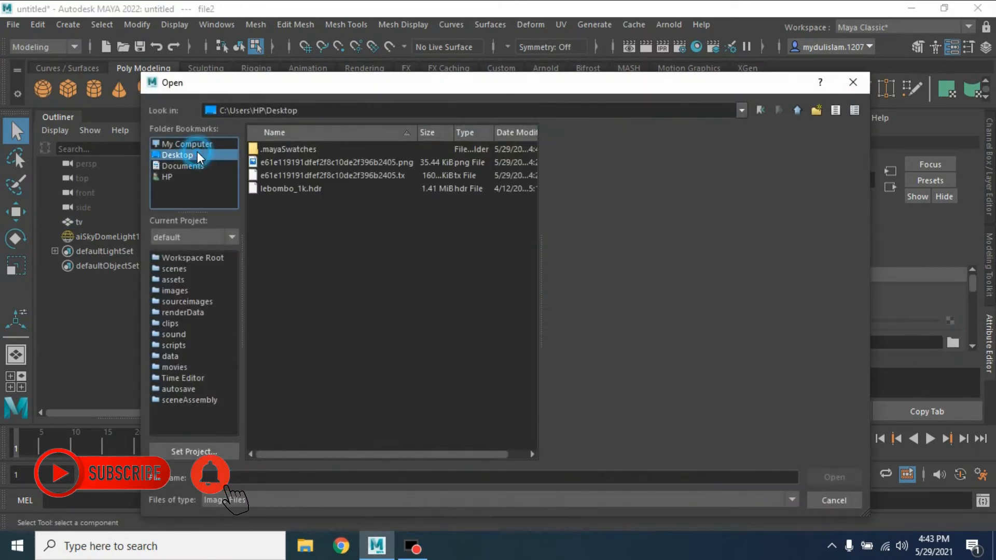
click(300, 163)
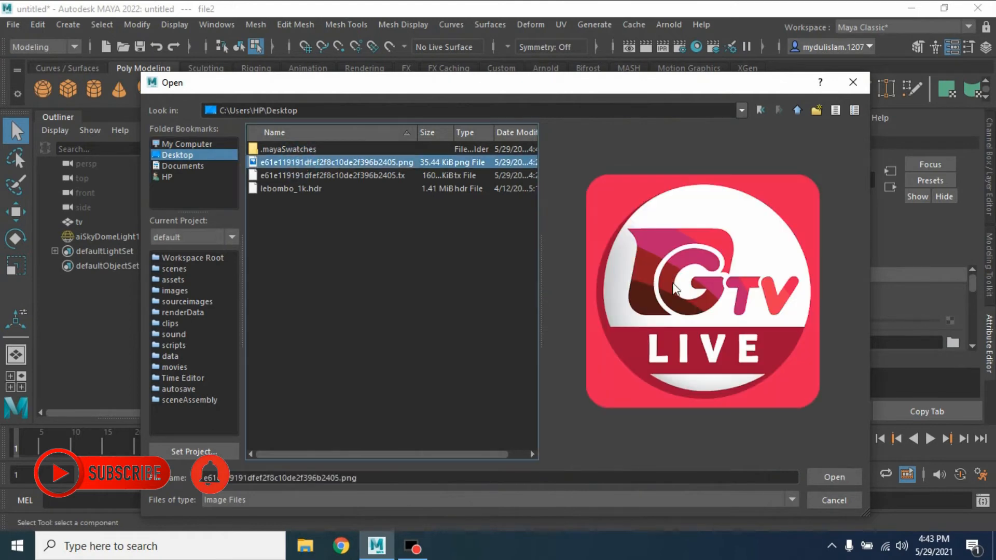
click(818, 473)
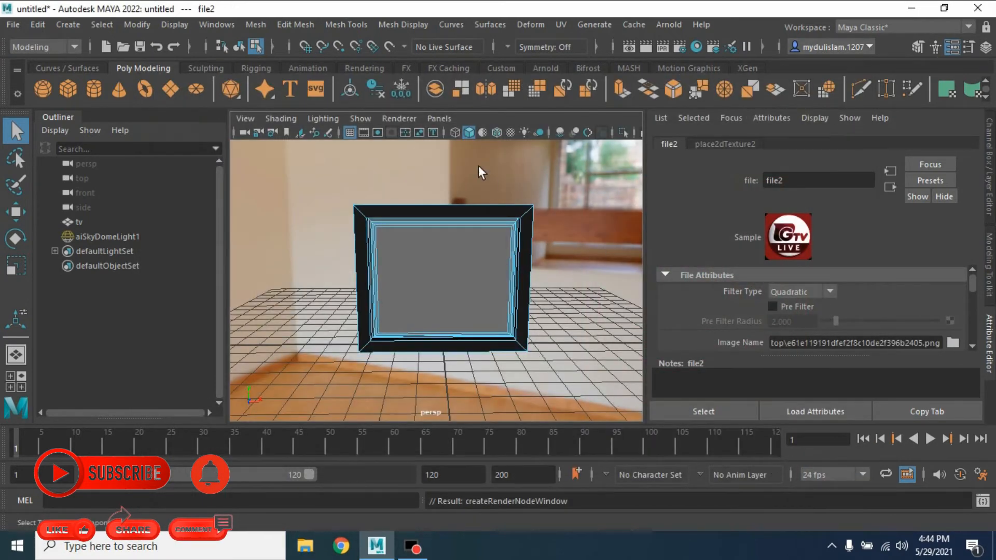
click(511, 132)
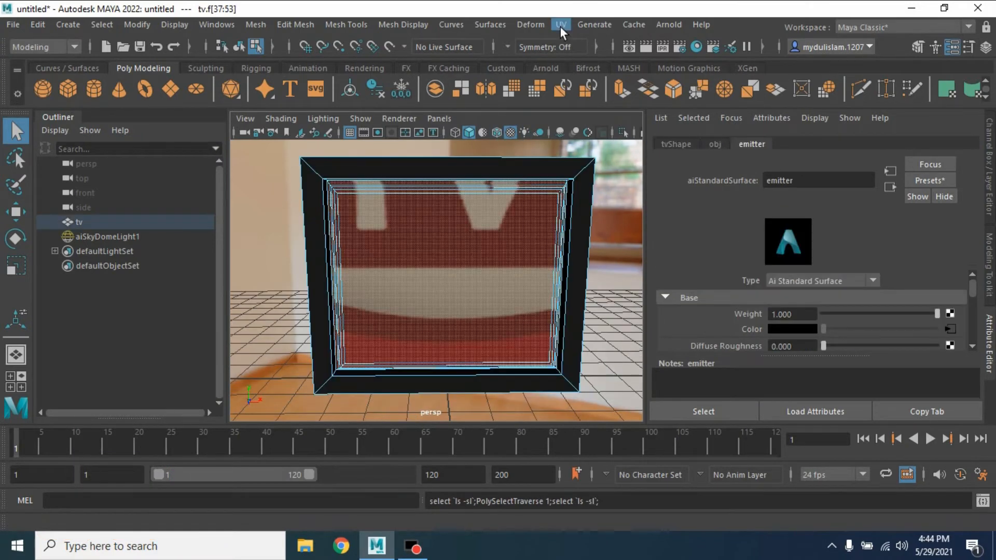
- Project planar UVs onto the selected screen faces along the Z axis, using reset settings with bounding-box fit and the image width/height ratio kept
click(560, 25)
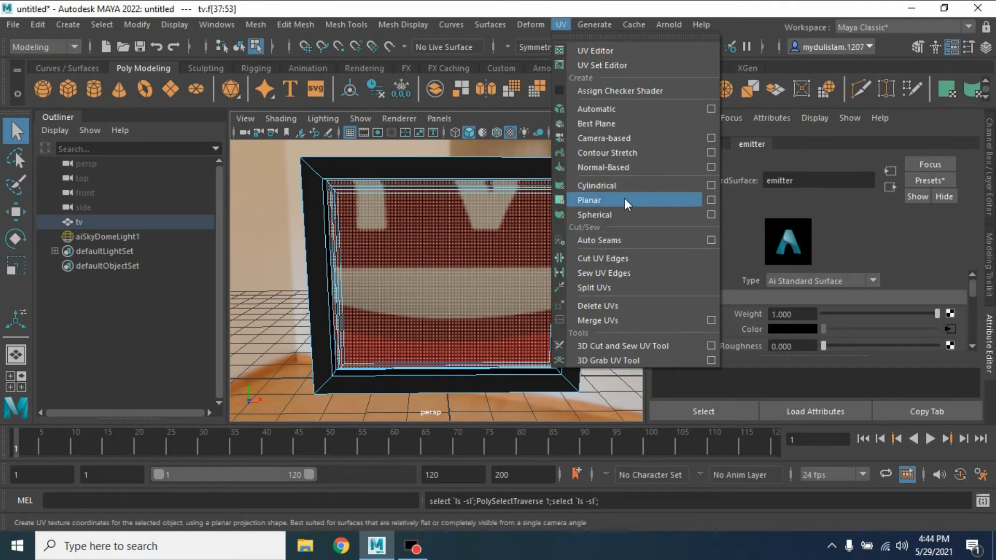
click(710, 200)
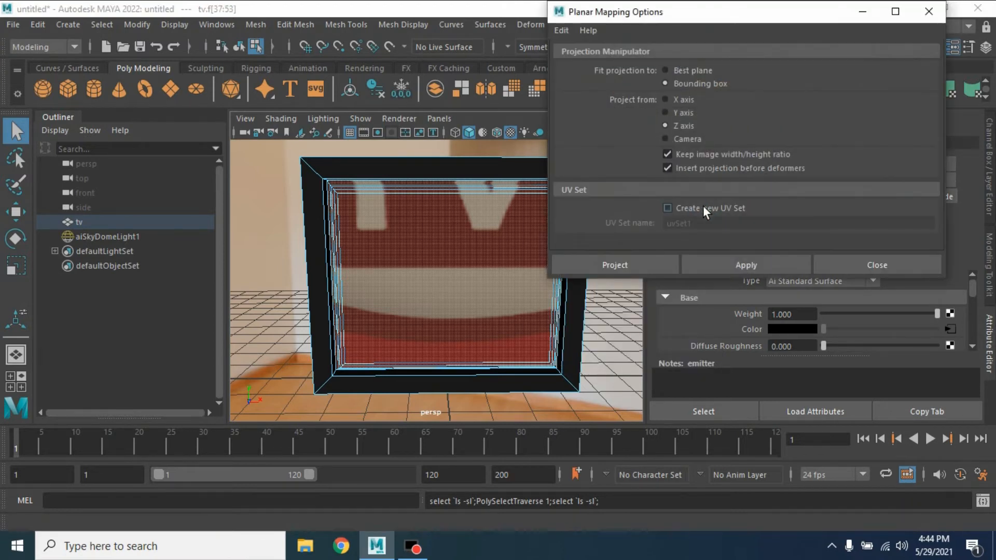
click(560, 30)
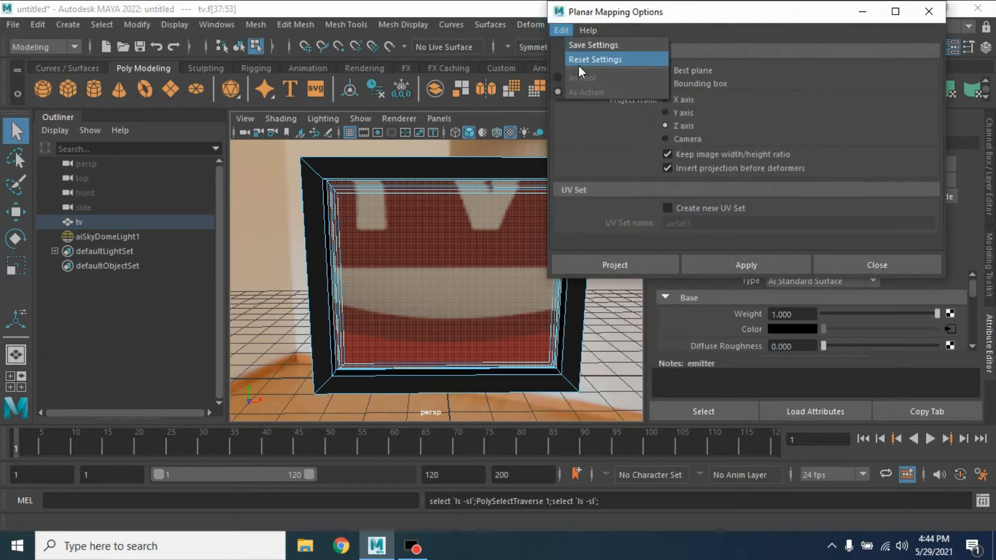
click(578, 62)
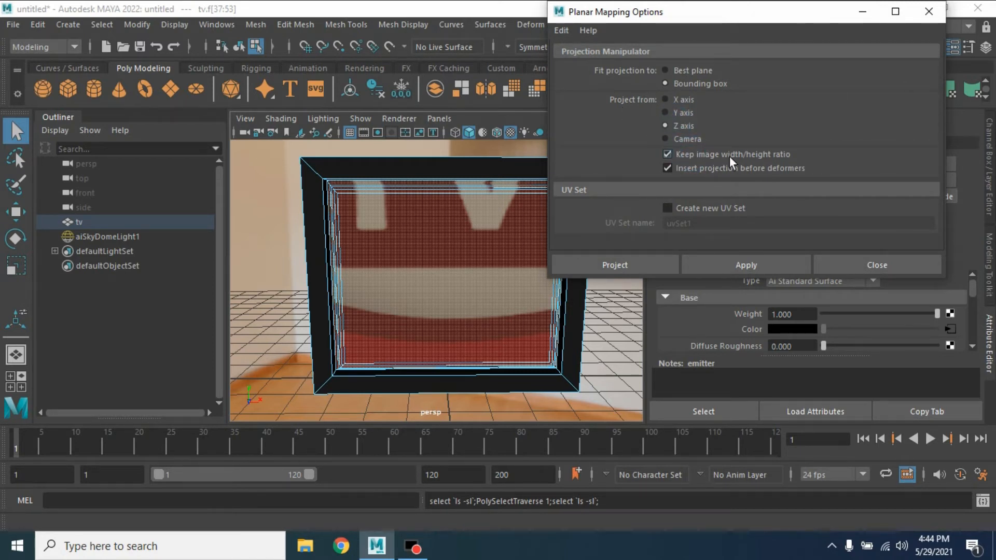
click(638, 262)
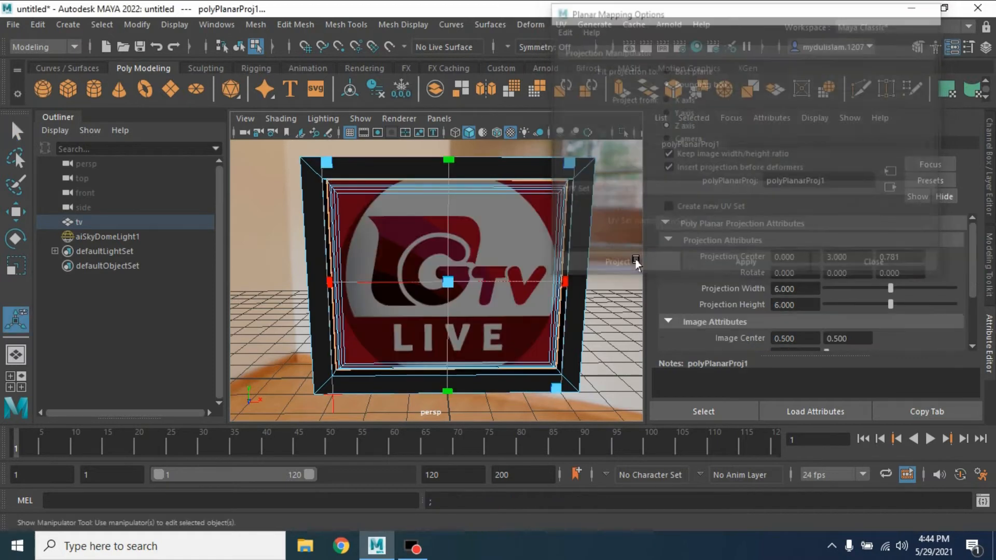
scroll(429, 277, down, 3)
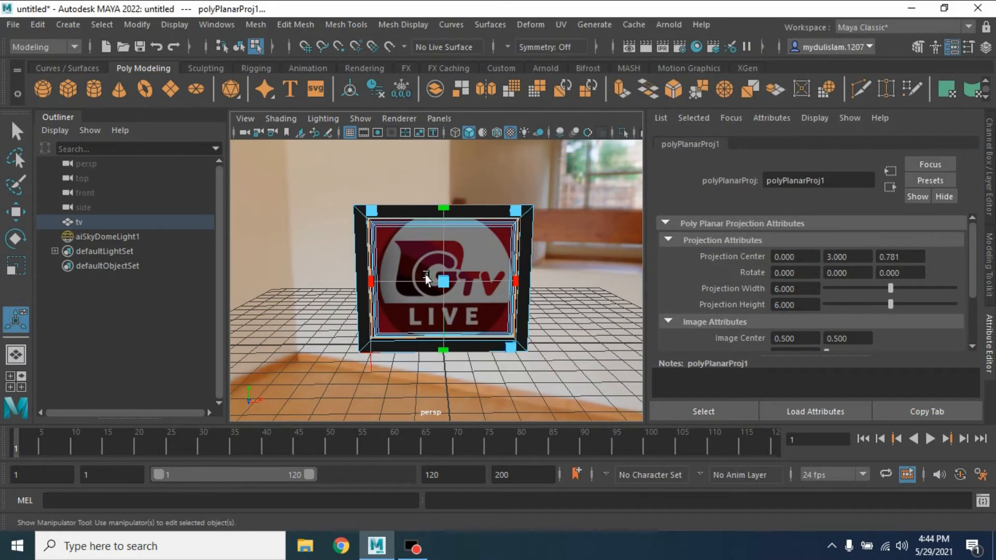
- Select the tv in object mode and render an angled view of it in the Arnold RenderView
click(471, 263)
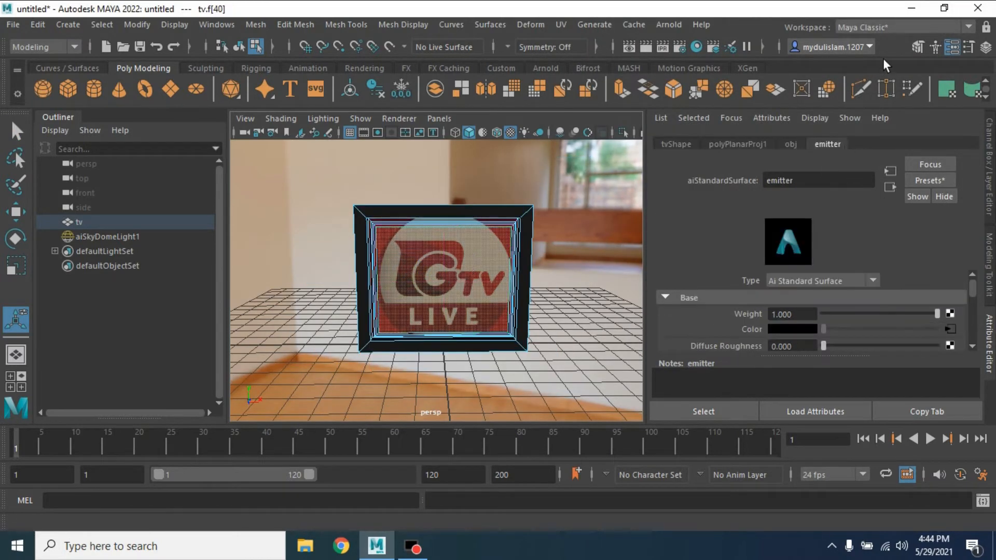
click(917, 46)
click(820, 168)
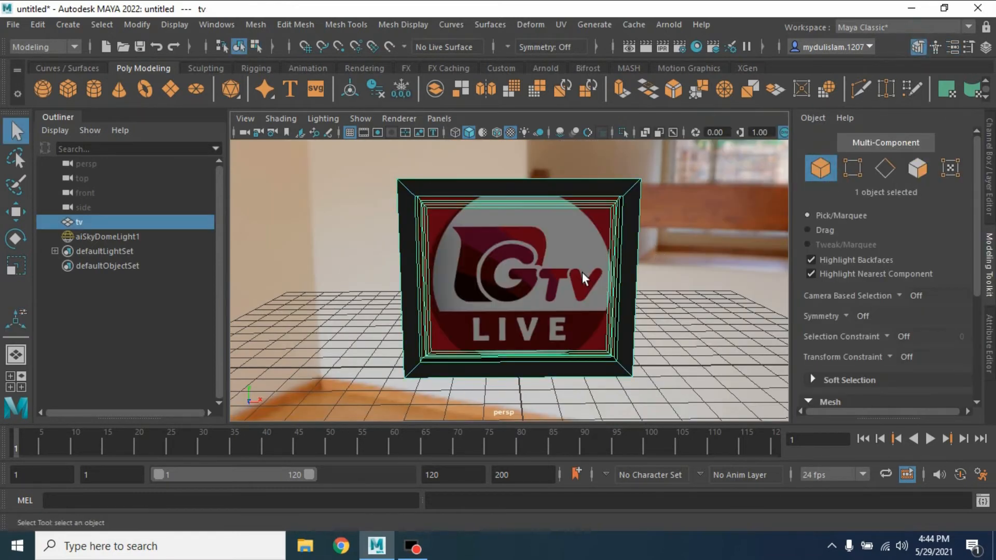
mouse_move(584, 279)
alt+mouse_down()
mouse_move(513, 215)
mouse_move(579, 291)
alt+mouse_up()
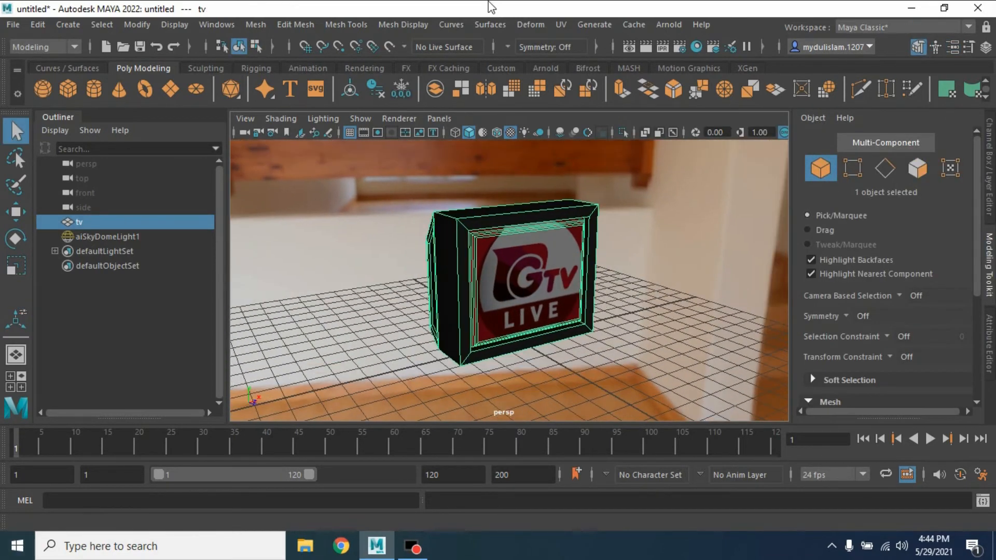
click(668, 24)
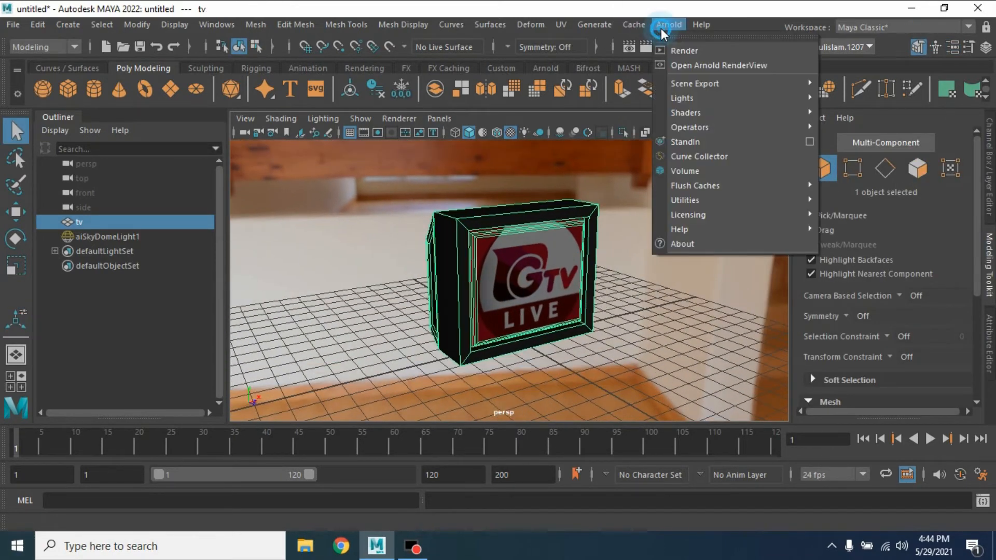
click(681, 52)
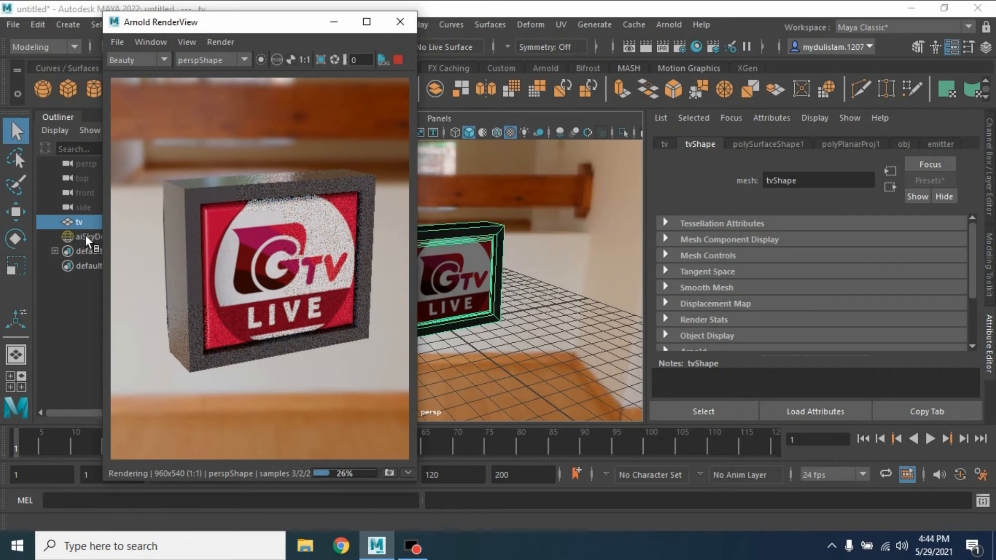
- Set the skydome light's intensity to 0.3
click(88, 237)
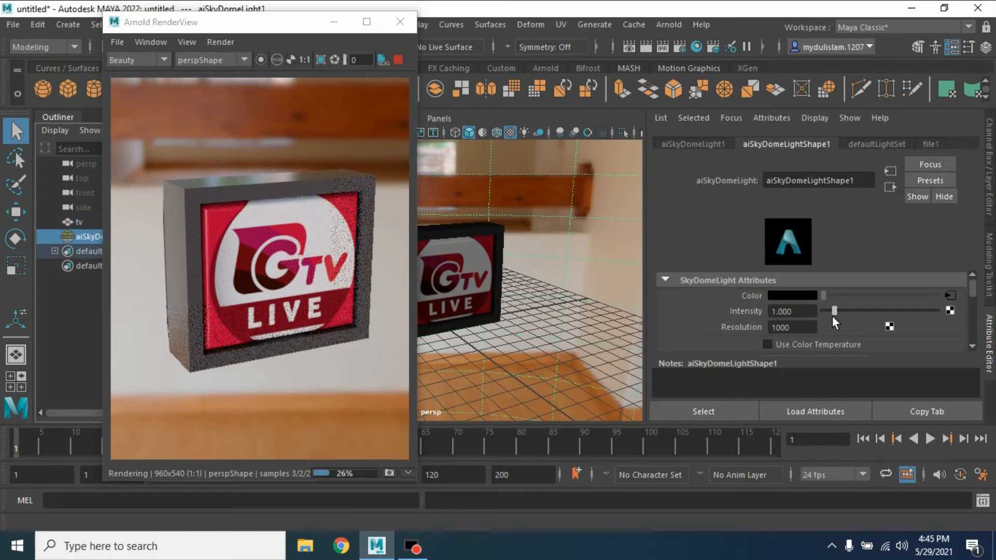
drag(833, 310, 775, 312)
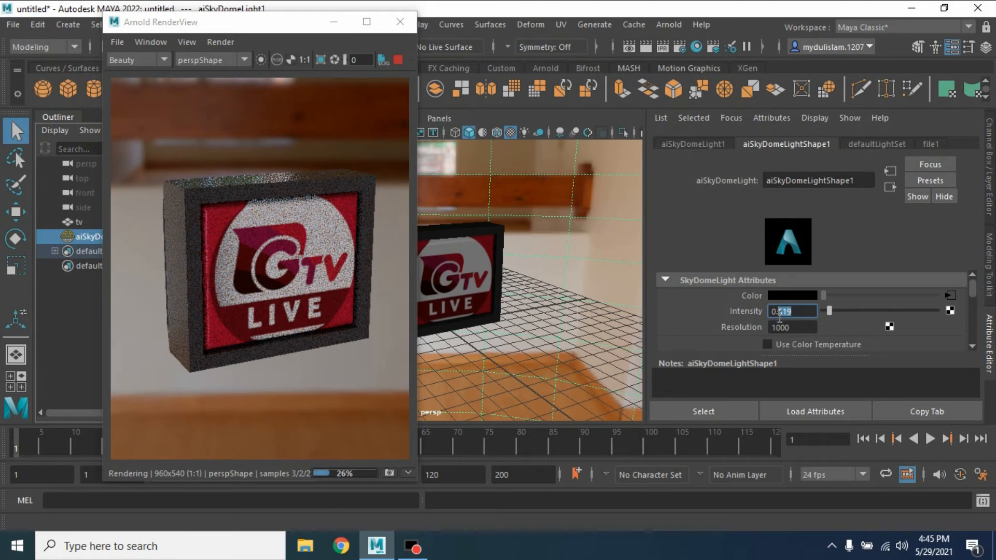
text(3)
key(Return)
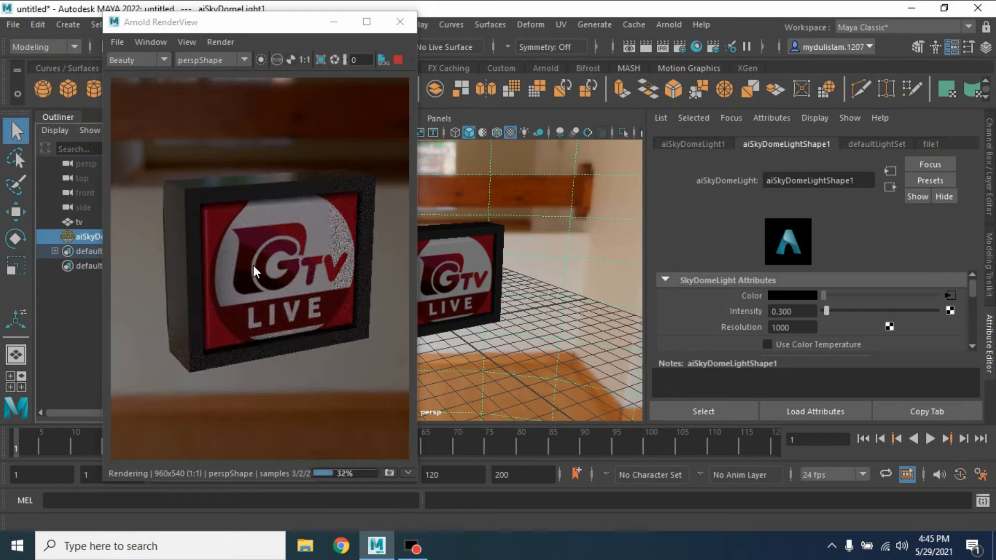
- Pick the tv screen's emitter material and set its emission weight to 1
click(253, 265)
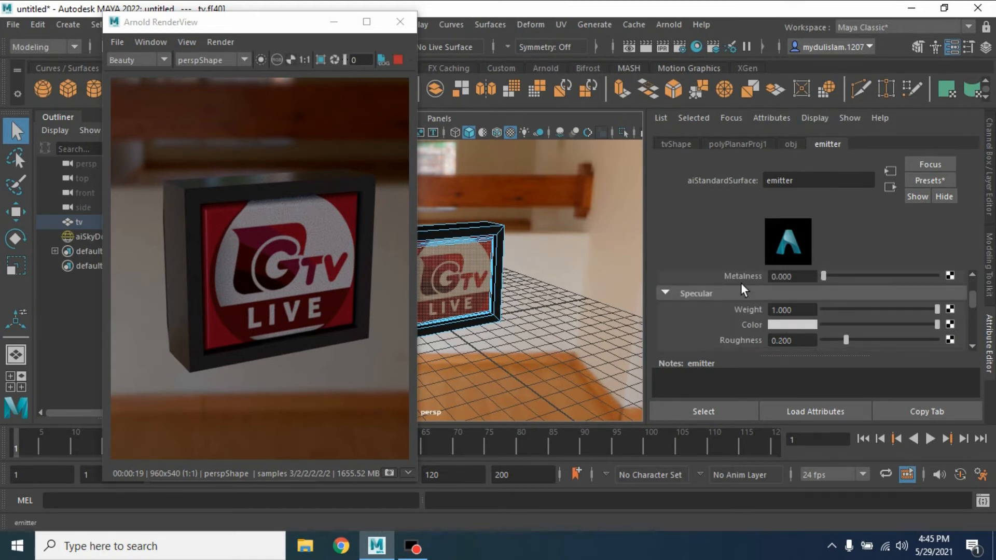
scroll(741, 282, down, 3)
scroll(740, 282, down, 4)
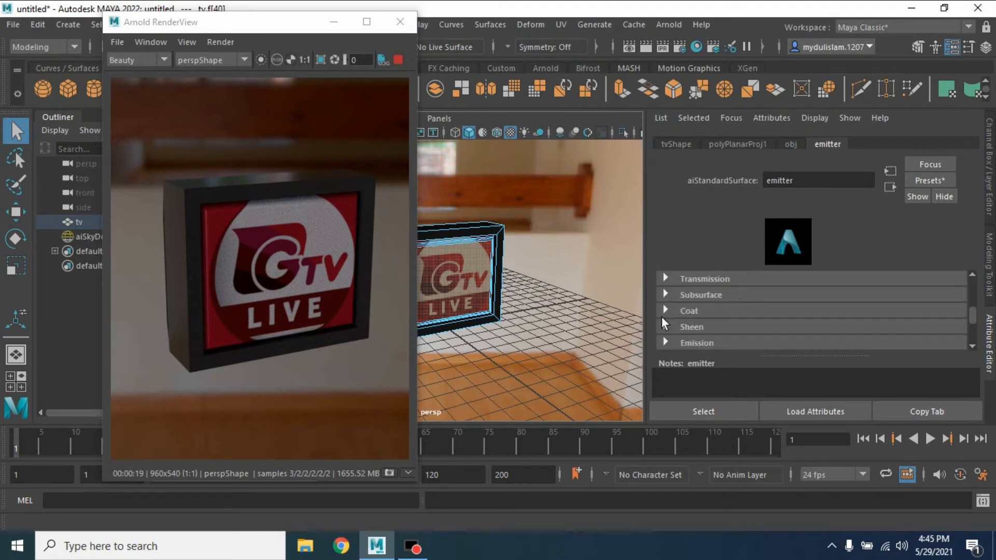
scroll(692, 327, down, 2)
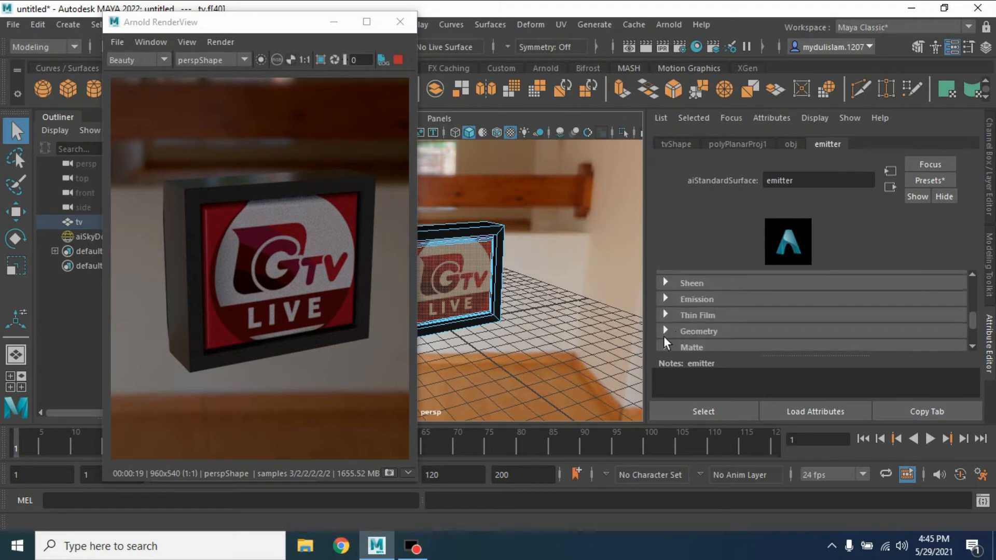
click(667, 299)
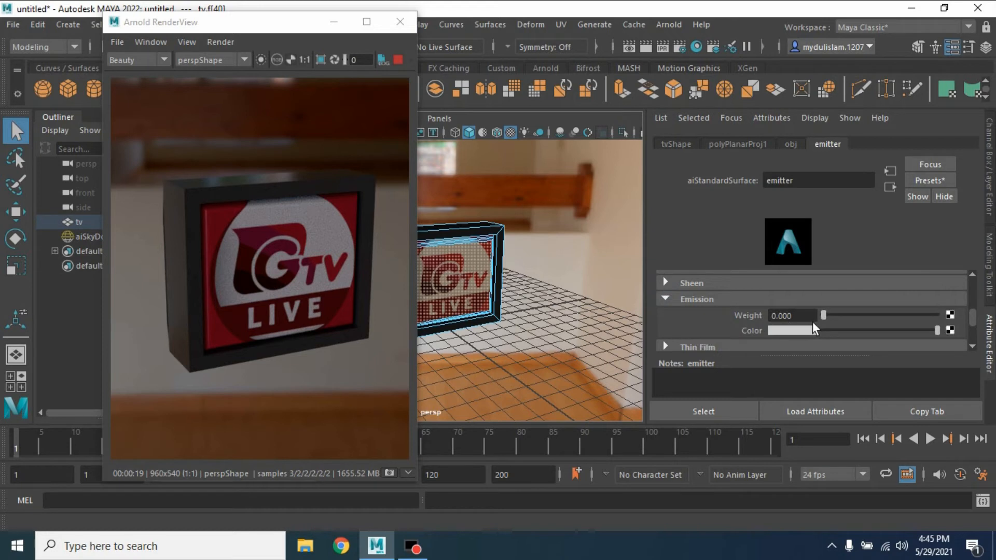
drag(824, 316, 937, 316)
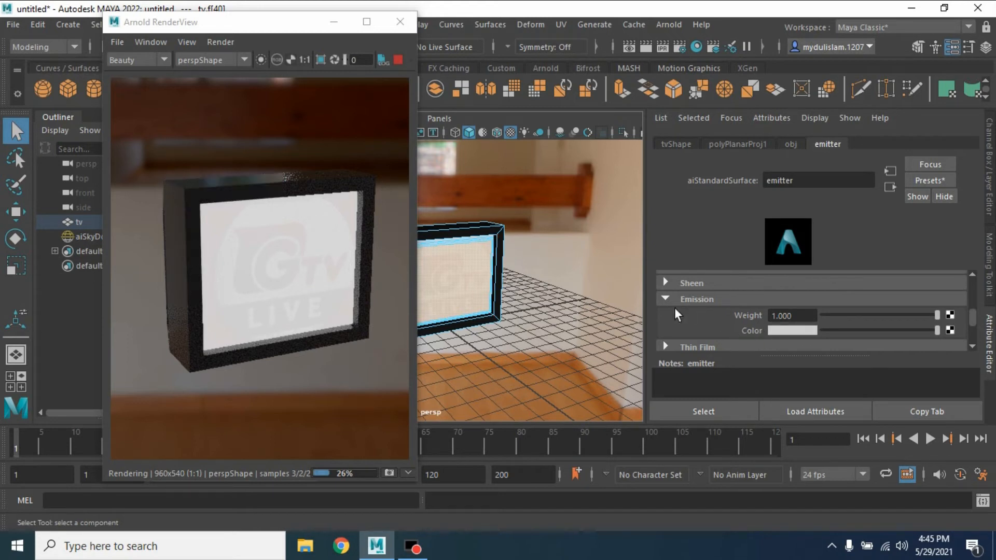
- Map the emitter's emission color to a File texture using e61e119191dfef2f8c10de2f396b2405.png from the Desktop
click(950, 331)
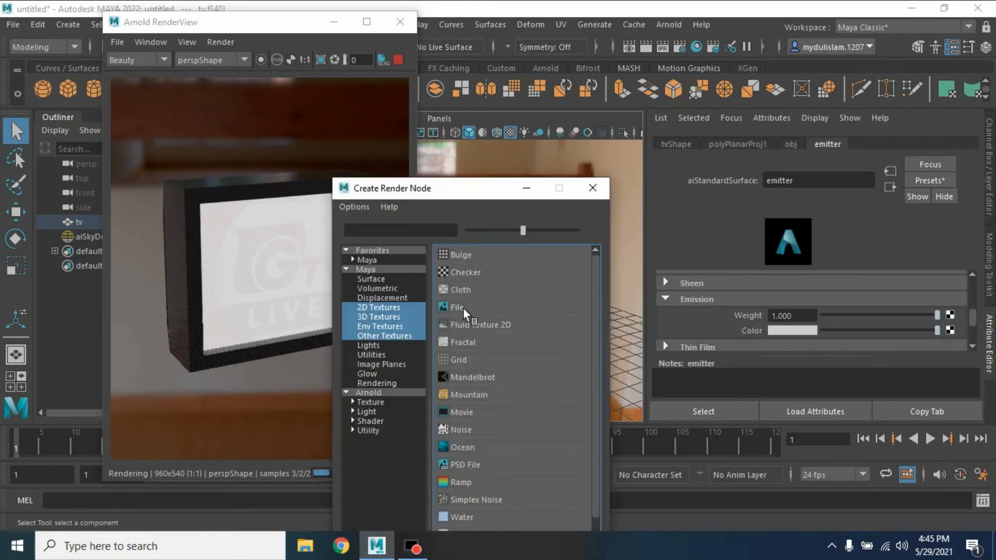
click(463, 313)
click(953, 343)
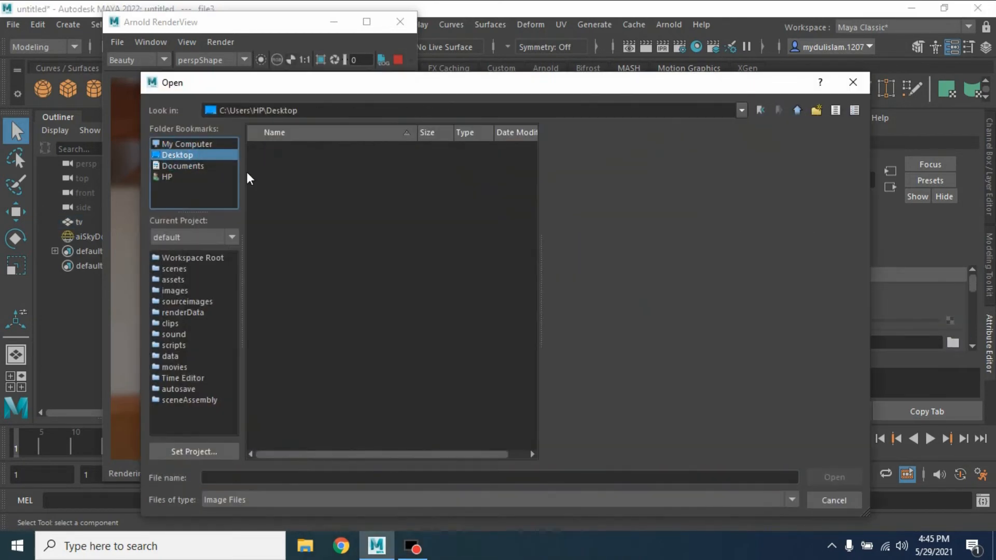
click(179, 155)
click(307, 162)
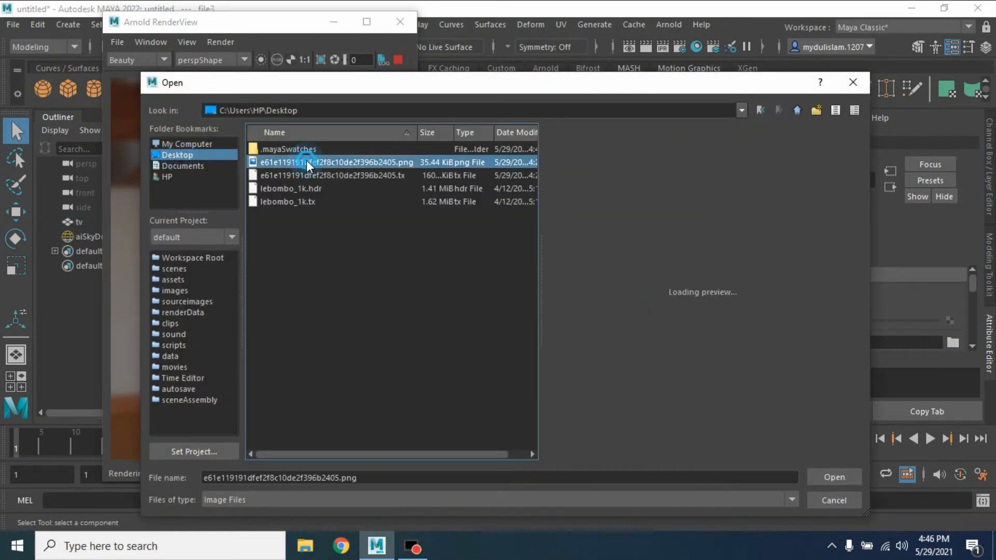
click(830, 476)
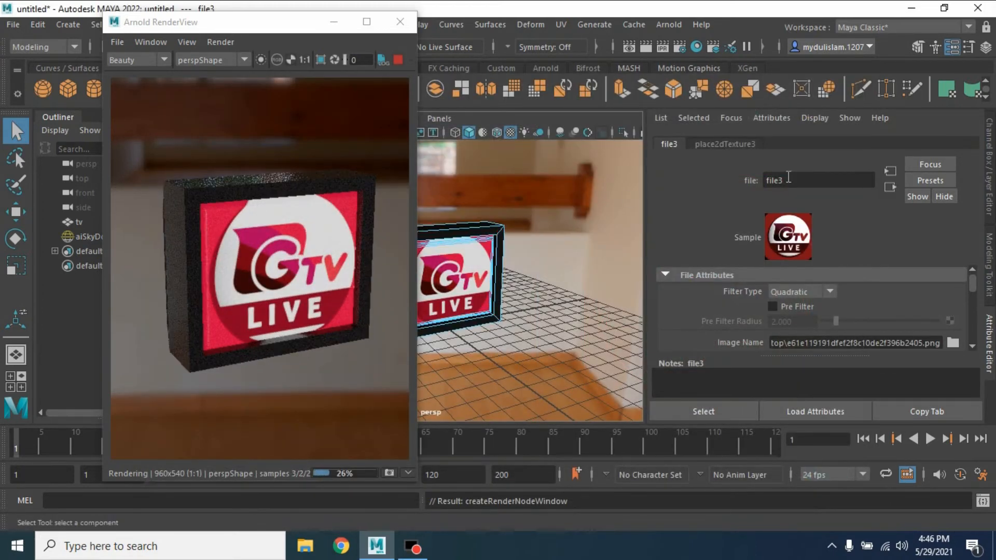
- Return to the emitter material's attributes and set its emission weight to 2
click(890, 187)
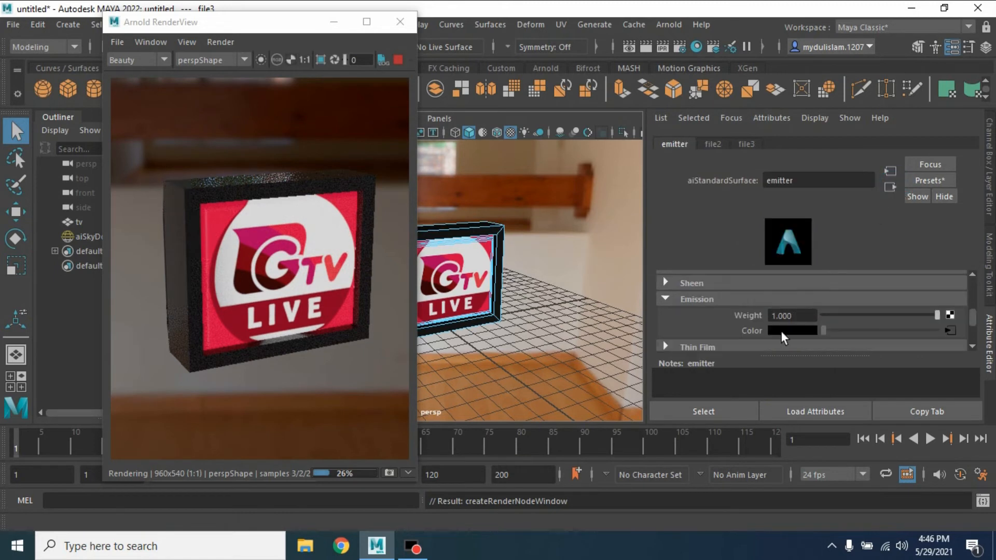
click(809, 315)
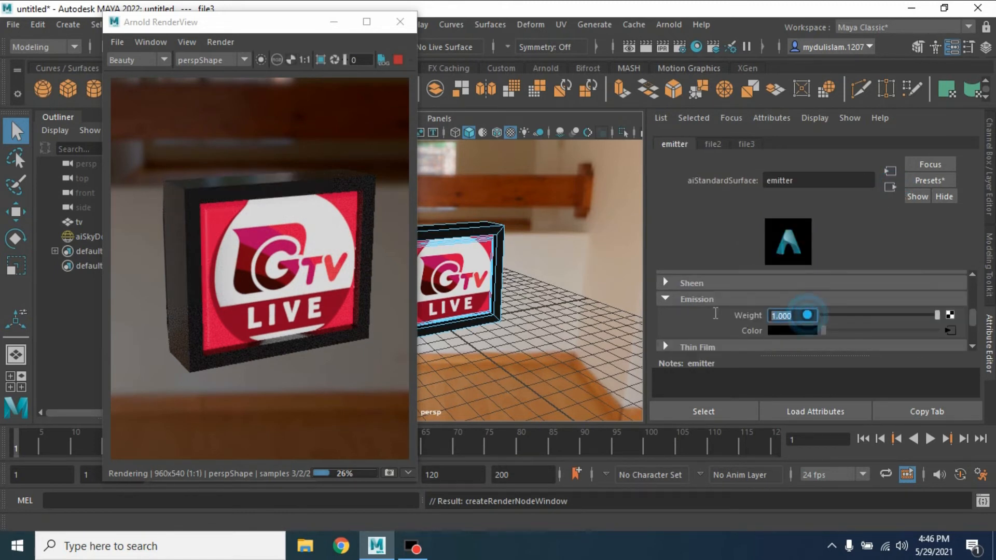
text(2)
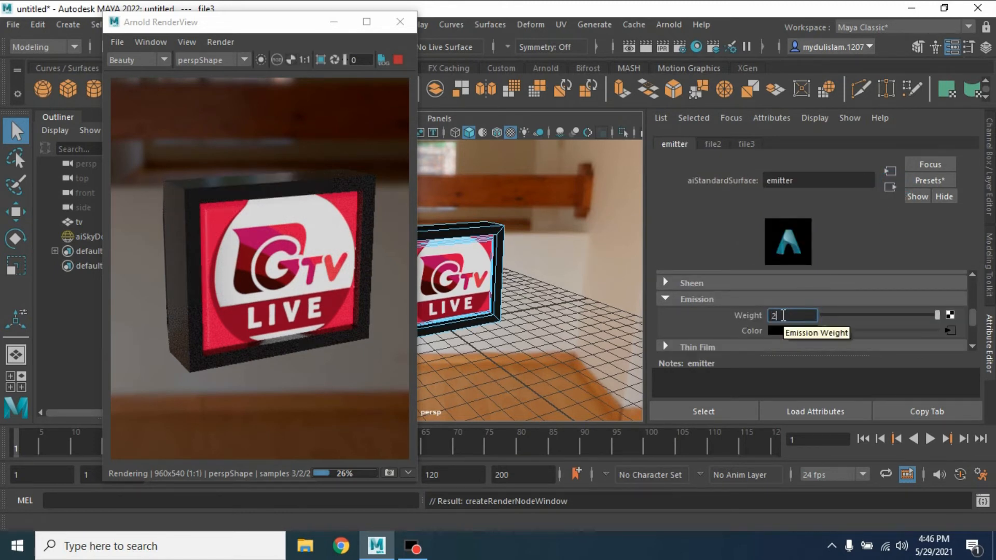
key(Return)
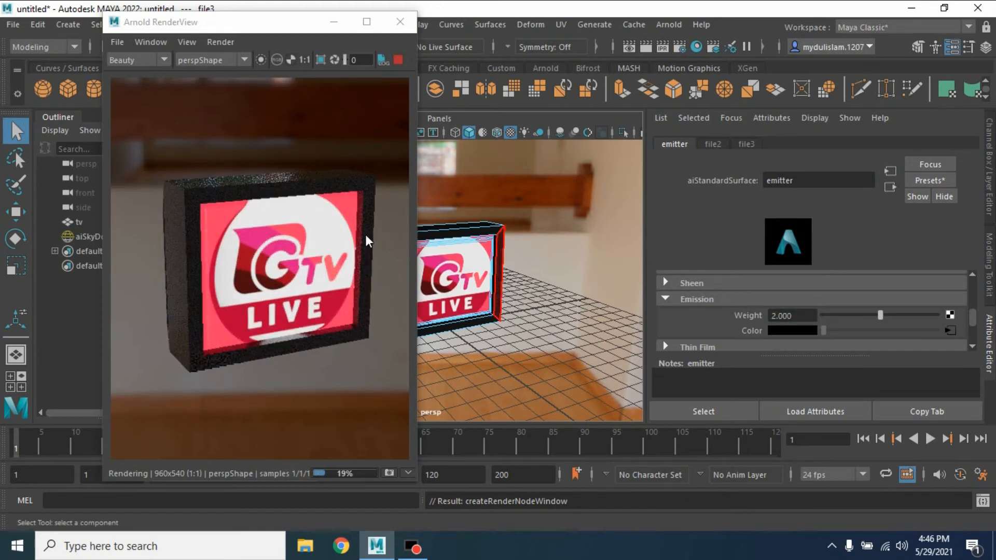
click(289, 22)
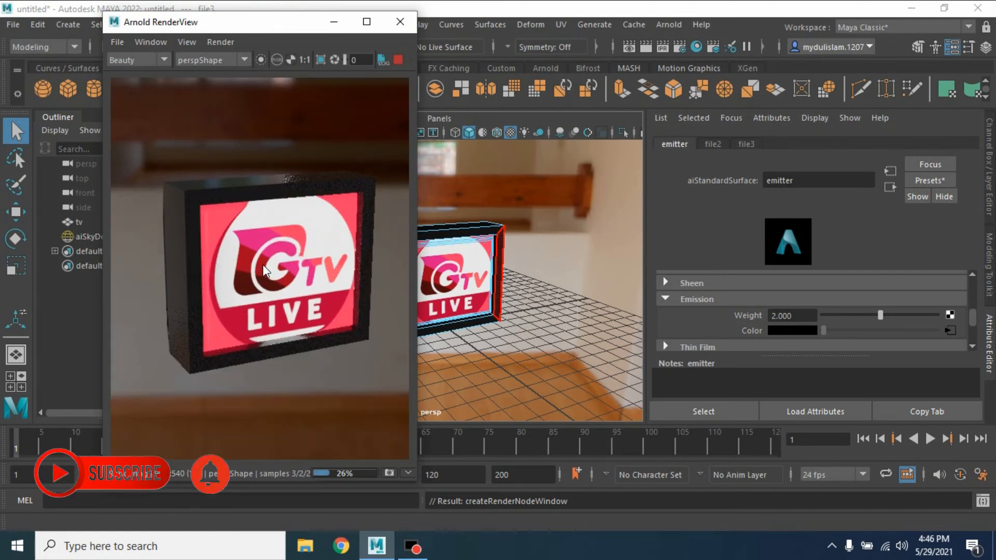
- Switch the tv back to object selection and close the Arnold RenderView
click(570, 207)
click(918, 47)
click(821, 168)
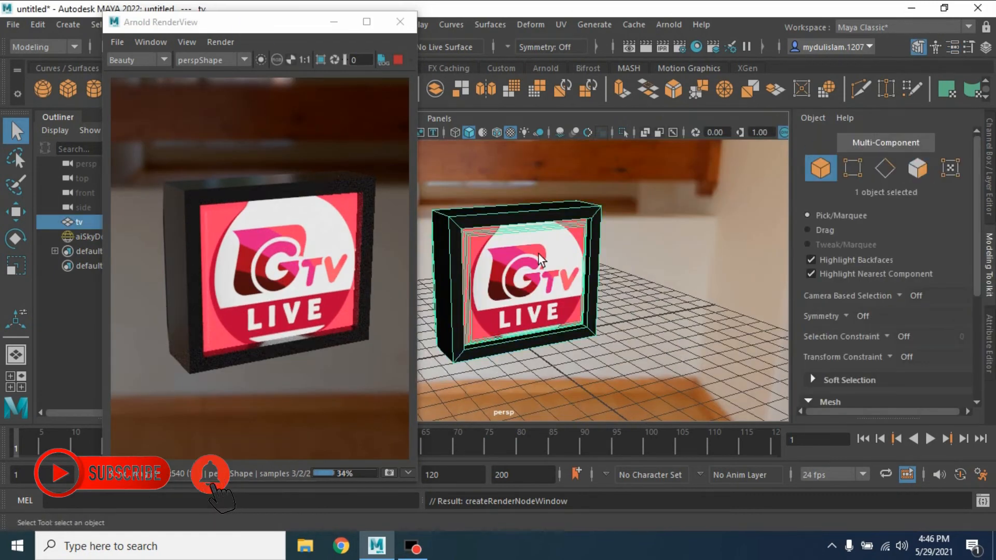
click(401, 31)
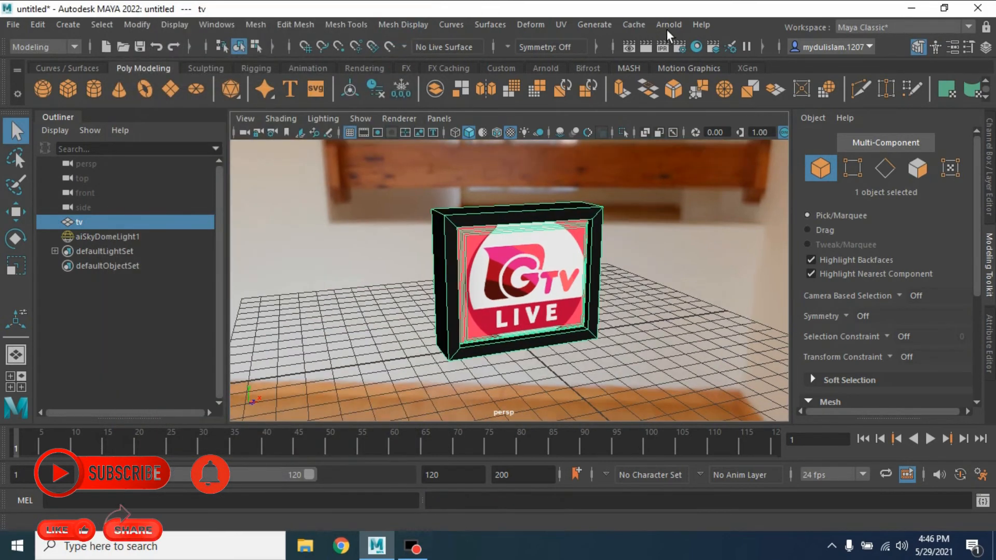
- Create an Arnold area light and scale it uniformly to about 2.36
click(669, 24)
mouse_move(789, 98)
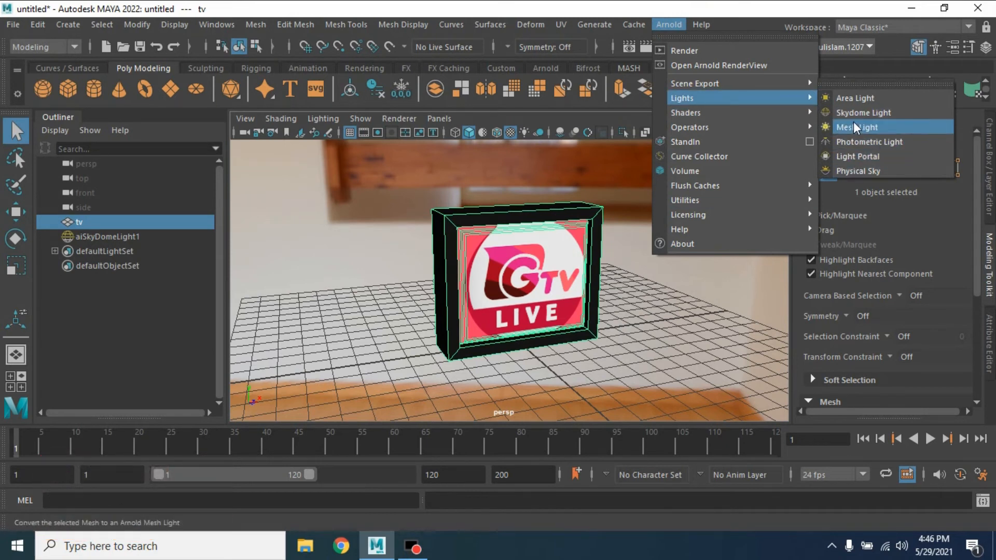
click(855, 99)
key(r)
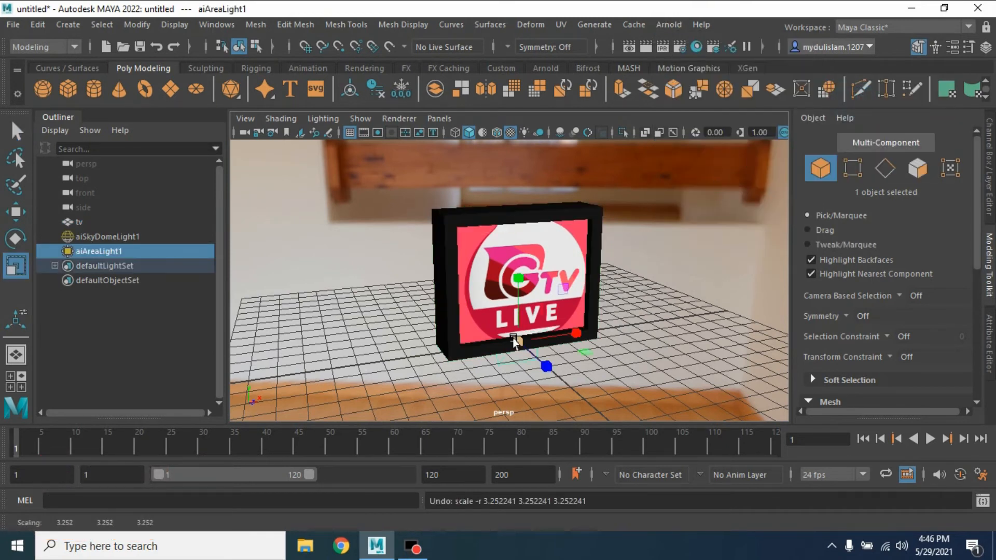
drag(518, 341, 566, 358)
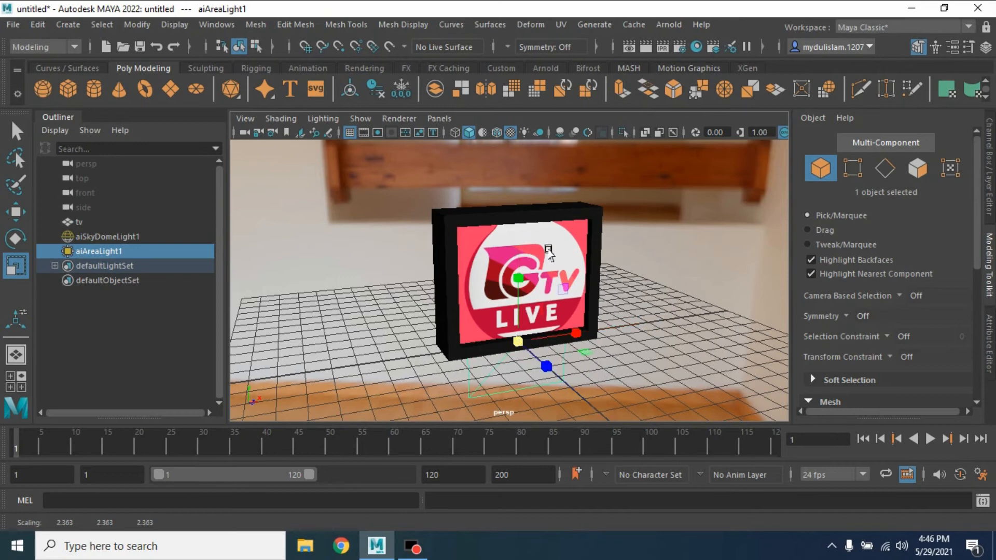
- Move the area light in front of the tv screen, to about 3.52 in Y and 2.9 in Z
alt+drag(701, 277, 378, 320)
click(16, 213)
alt+drag(416, 363, 668, 362)
- Rotate the area light around its vertical axis and set its Y rotation to -180
key(e)
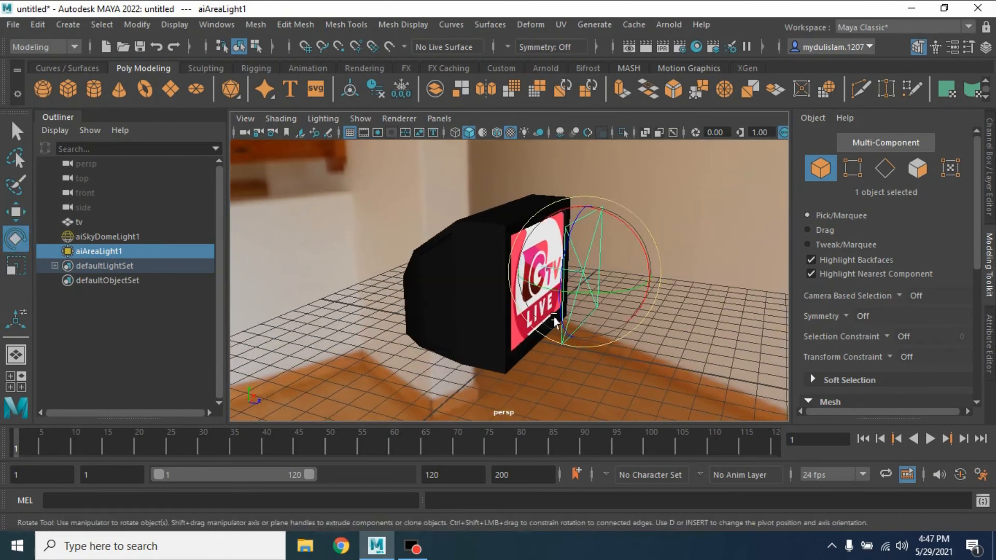
drag(596, 285, 490, 297)
click(990, 171)
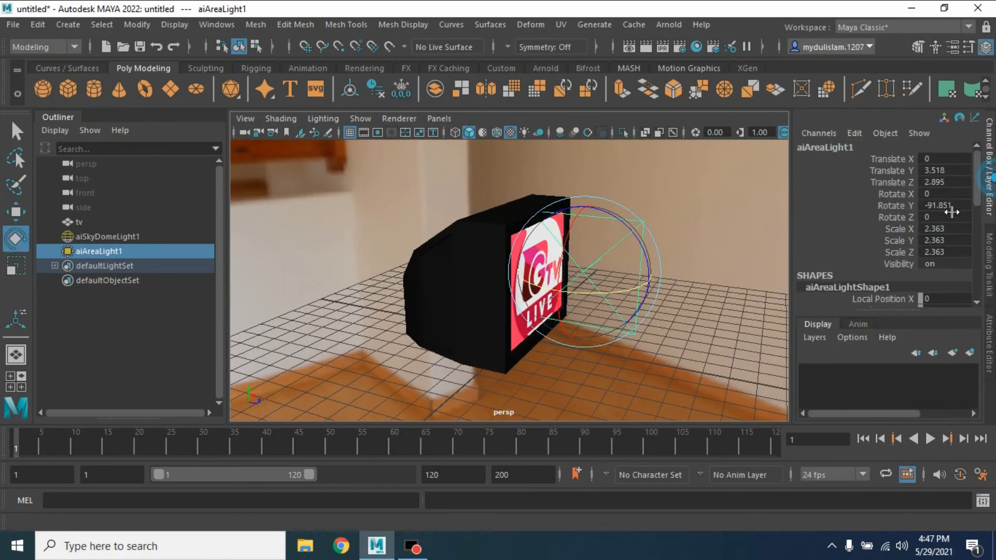
click(954, 205)
text(-180)
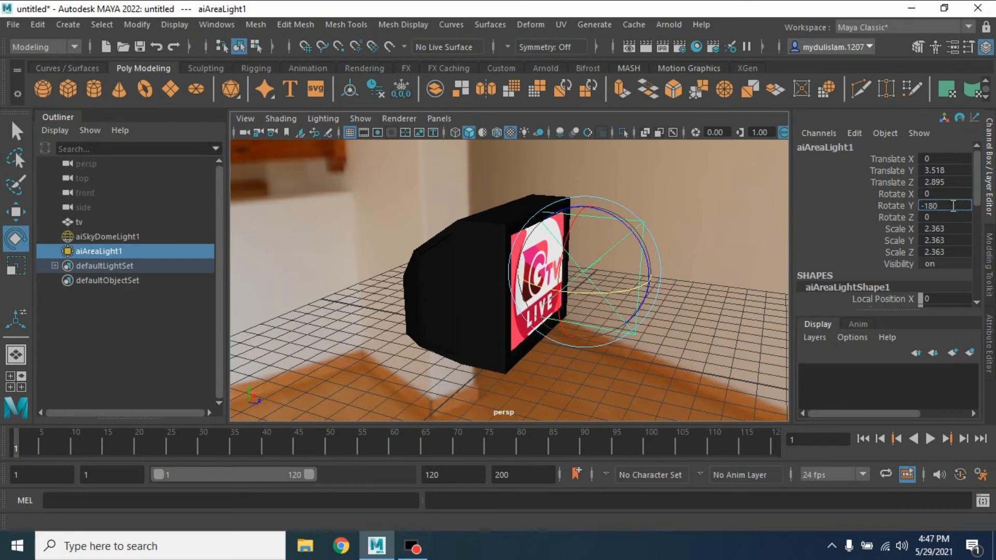
key(Return)
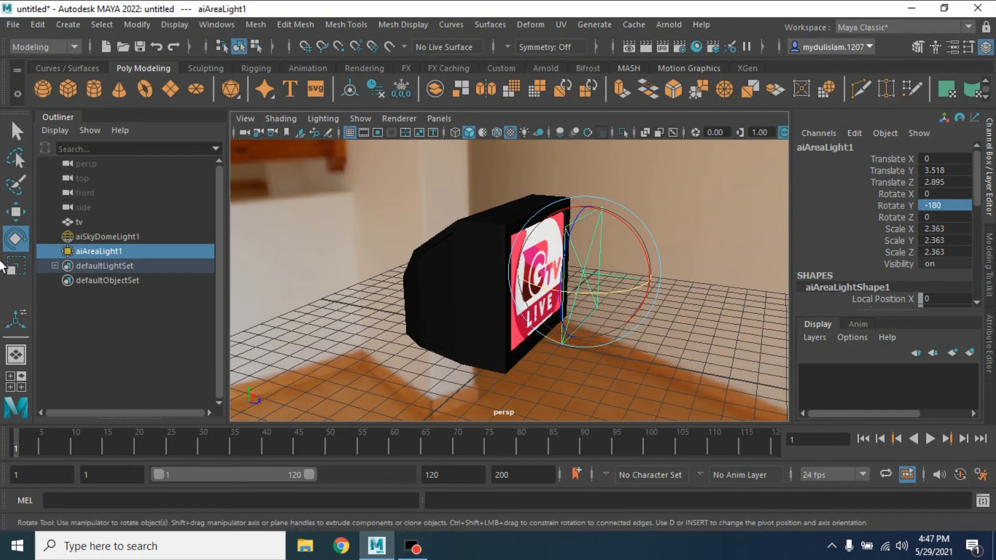
- Move the area light closer to the tv screen, to about 1.09 in Z, and lower it to about 2.99 in Y
click(16, 212)
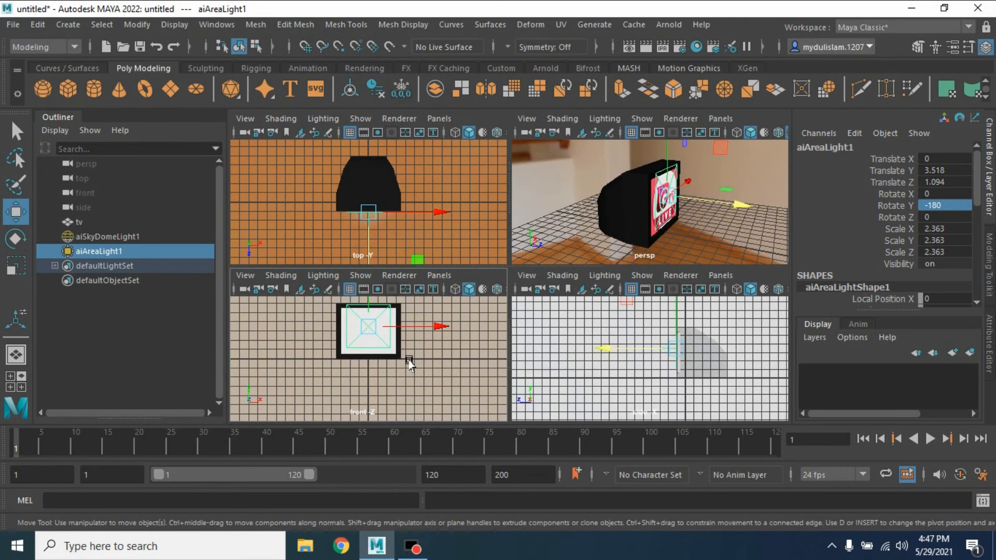
key(space)
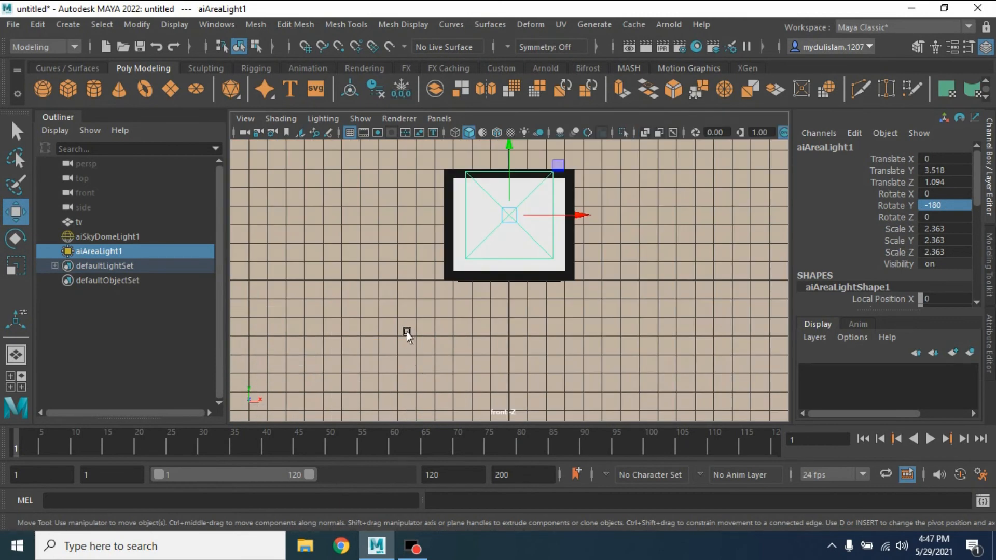
scroll(406, 330, up, 3)
alt+middle_drag(407, 324, 420, 380)
drag(522, 172, 522, 186)
- Scale the area light to cover the tv screen, about 2.99 in X and 2.52 in Y
key(r)
drag(460, 255, 441, 249)
key(space)
key(space)
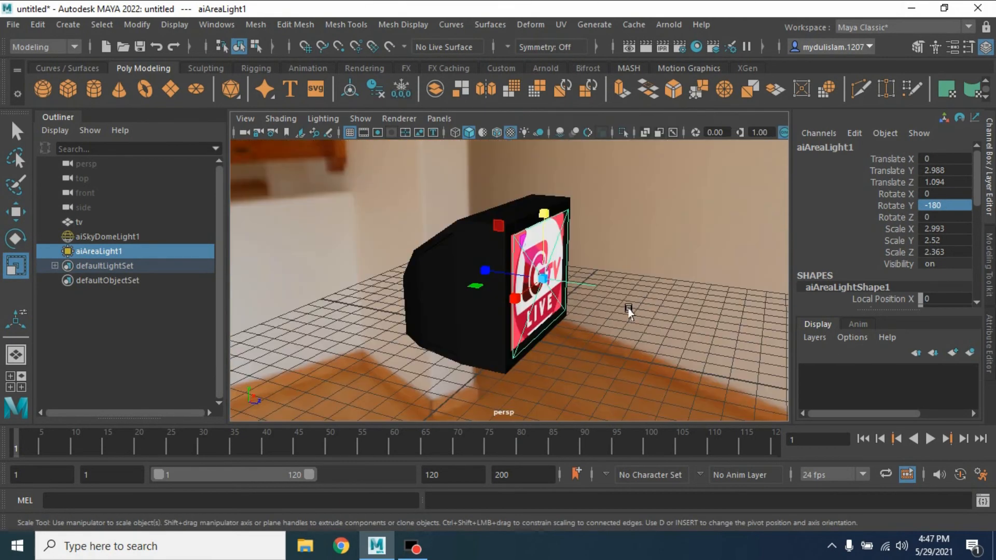
- Push the area light back against the tv screen, to about 0.93 in Z
click(15, 212)
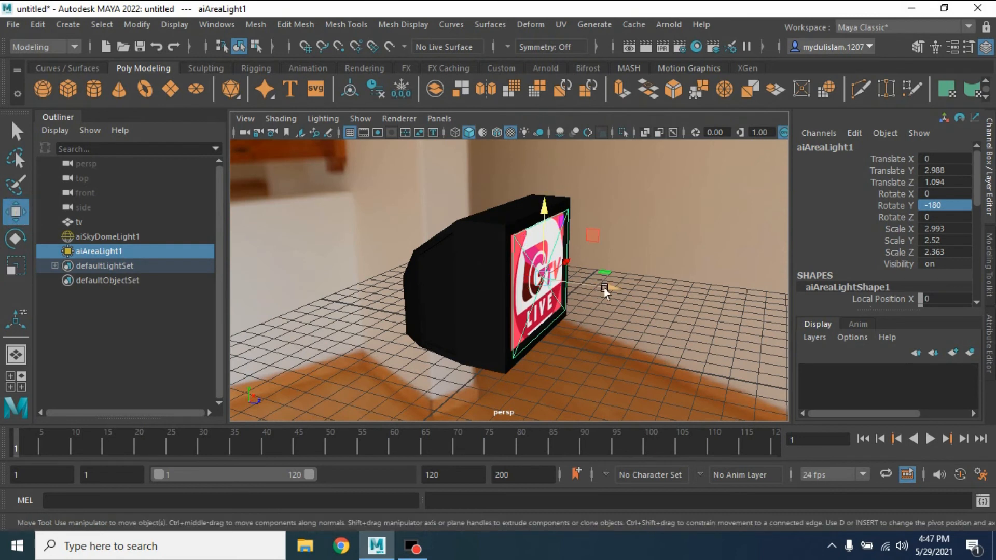
drag(605, 285, 599, 294)
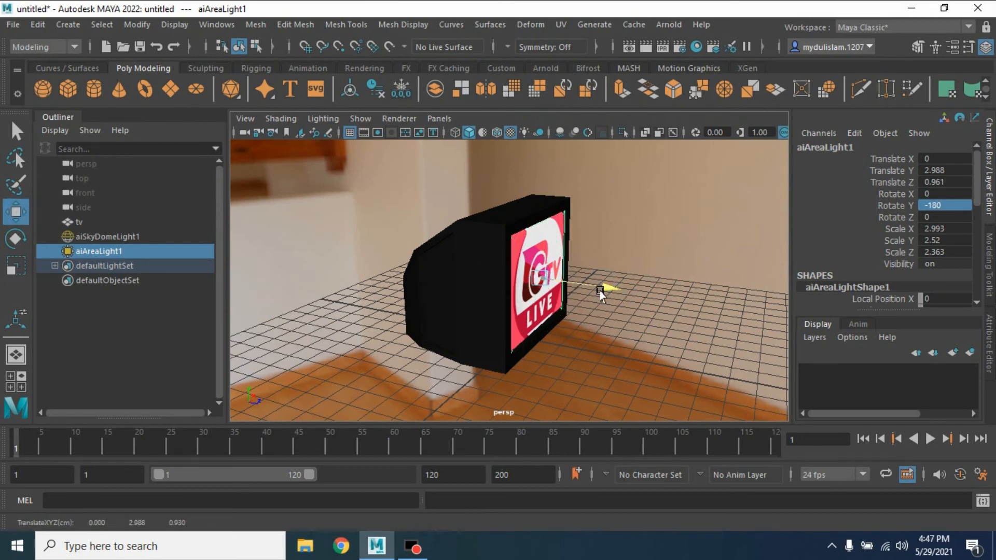
drag(598, 291, 598, 292)
- Map the area light's color to a file texture using e61e119191dfef2f8c10de2f396b2405.png from the Desktop
click(990, 348)
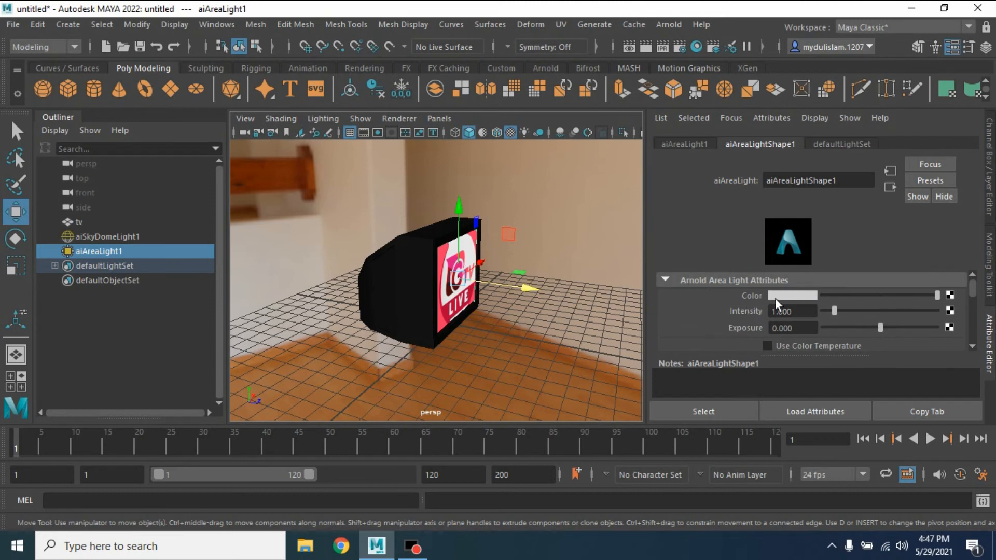
click(950, 295)
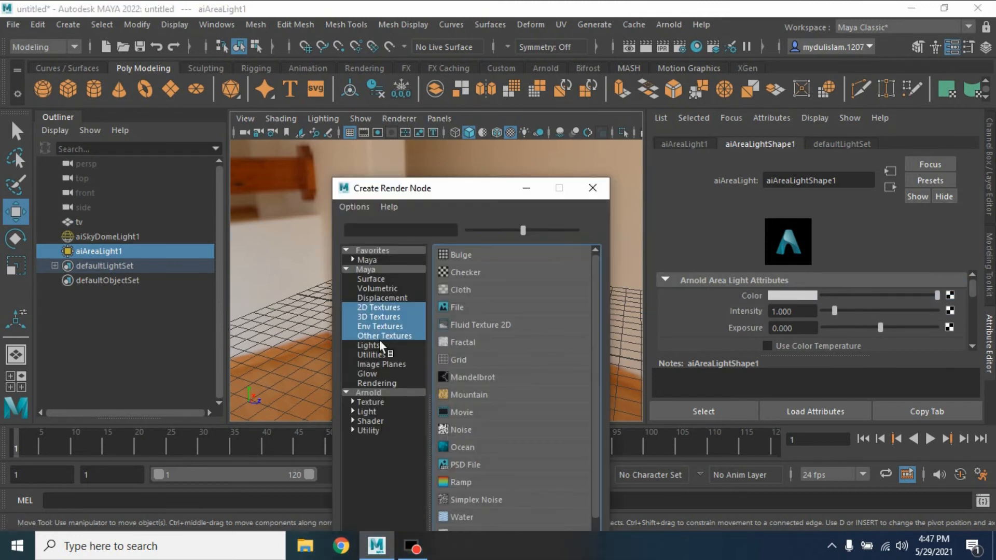
click(459, 308)
click(953, 340)
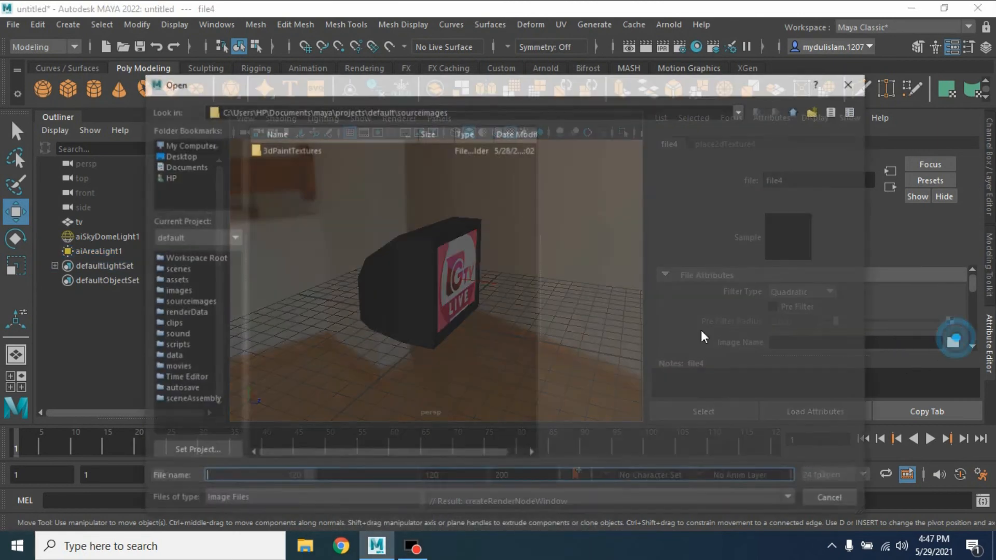
click(175, 156)
click(322, 160)
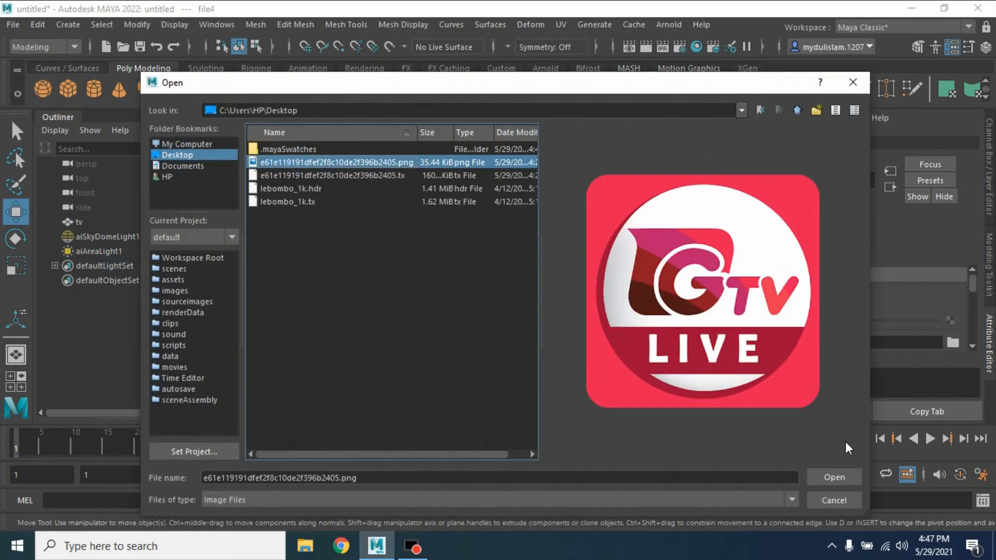
double_click(322, 161)
- Create a polygon plane as the floor and scale it uniformly to about 126.4
click(163, 86)
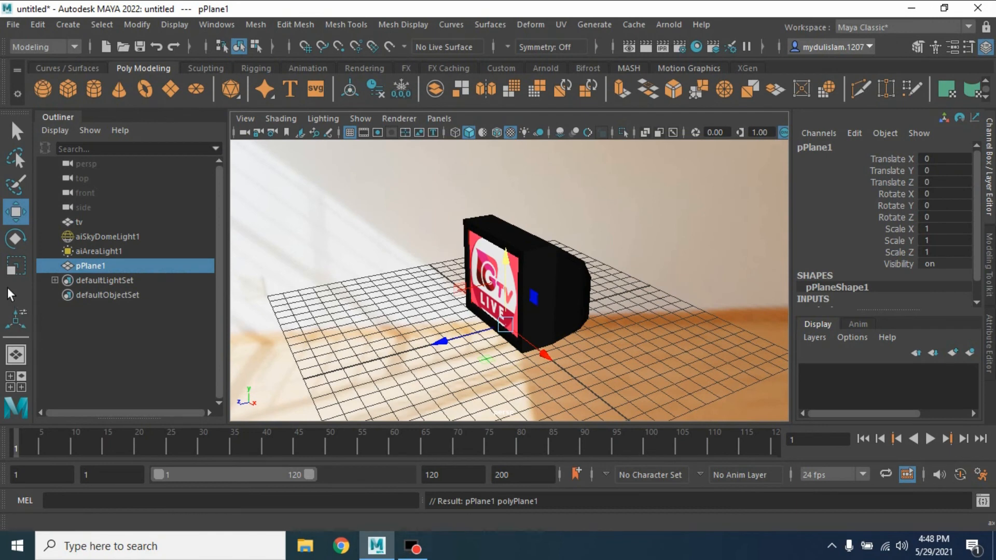
click(15, 266)
drag(502, 335, 574, 362)
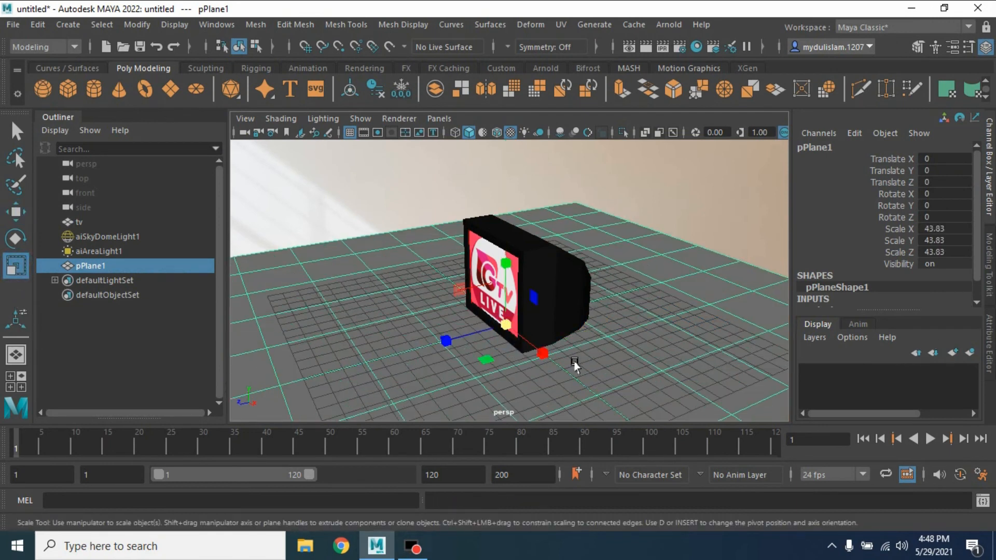
- Render the scene in the Arnold RenderView, keeping it beside the viewport with the tv seen from the front side
click(669, 23)
click(671, 46)
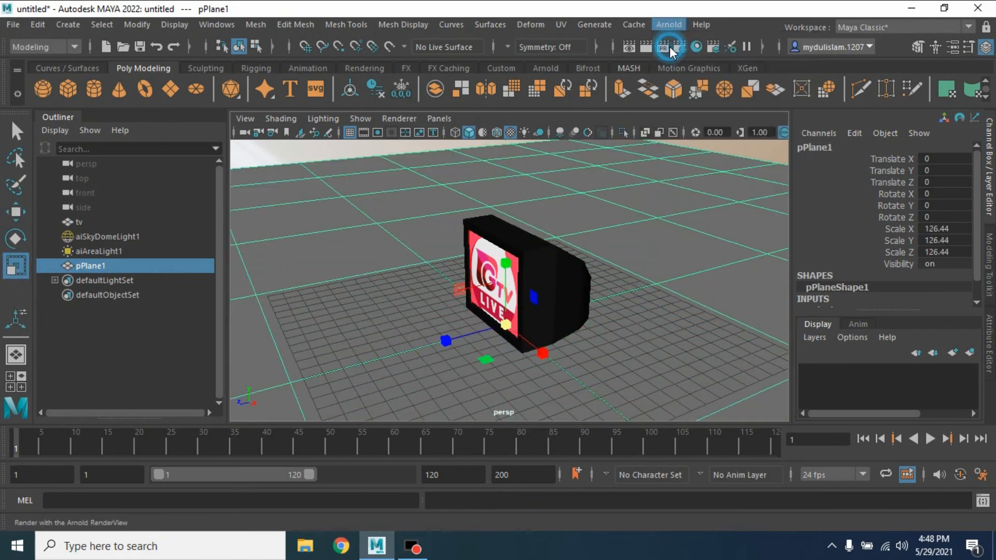
drag(259, 25, 243, 30)
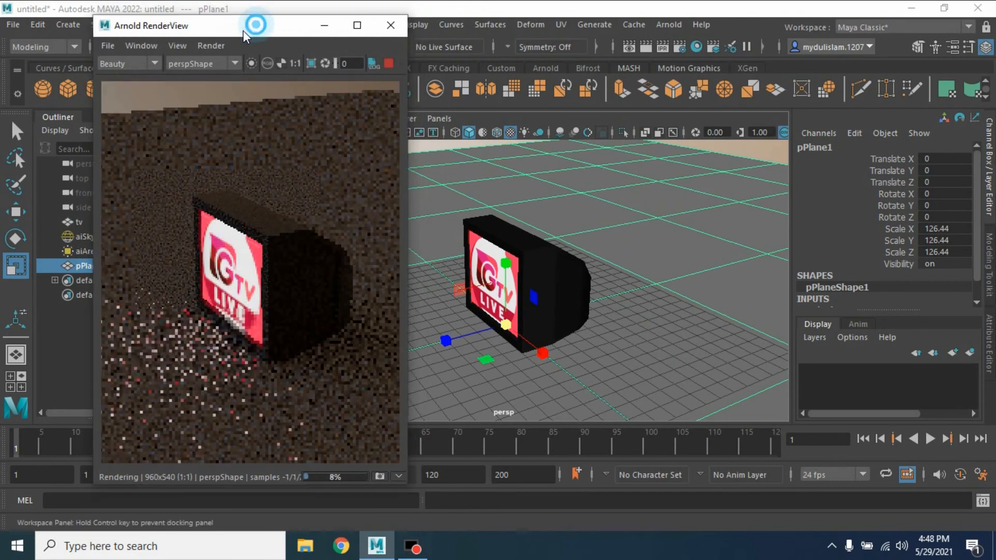
alt+drag(532, 248, 566, 277)
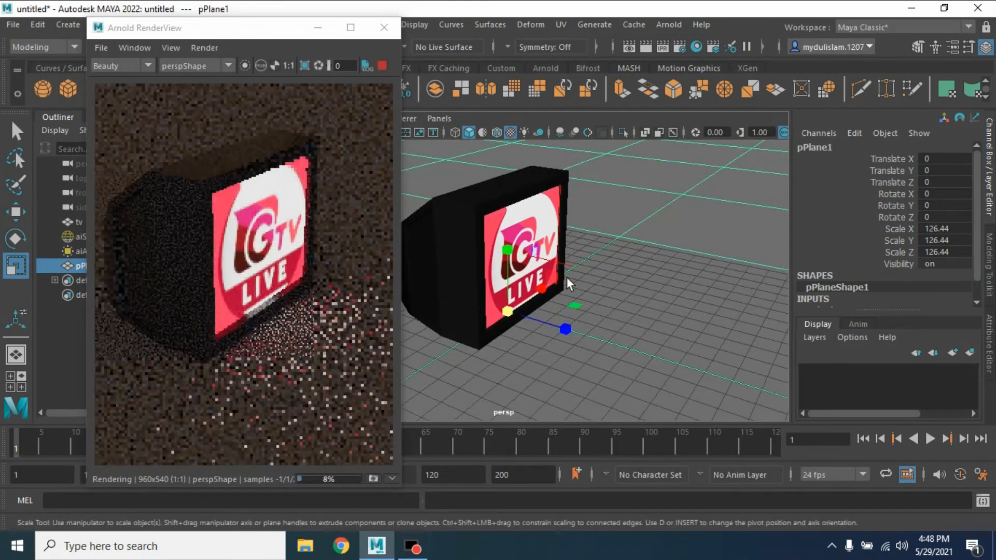
- Set the skydome light's intensity to 0
click(73, 236)
click(990, 345)
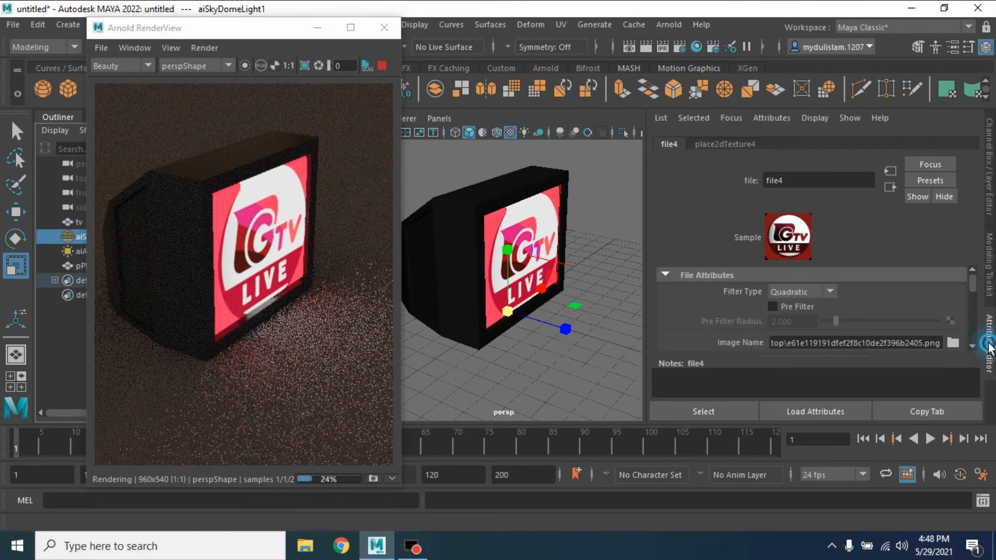
drag(826, 311, 773, 298)
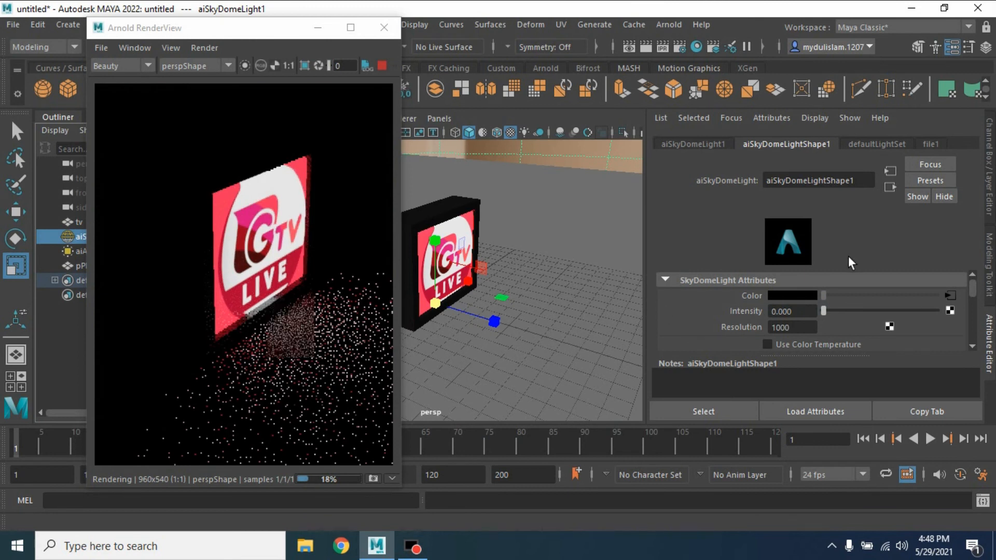
- Try an exposure of 3 on the area light and raise it to 5
click(72, 251)
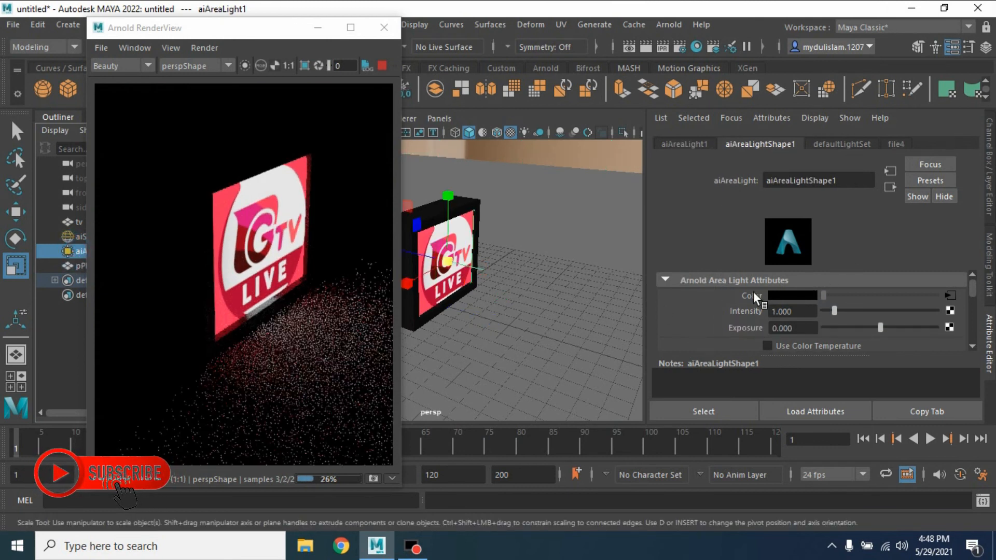
double_click(798, 327)
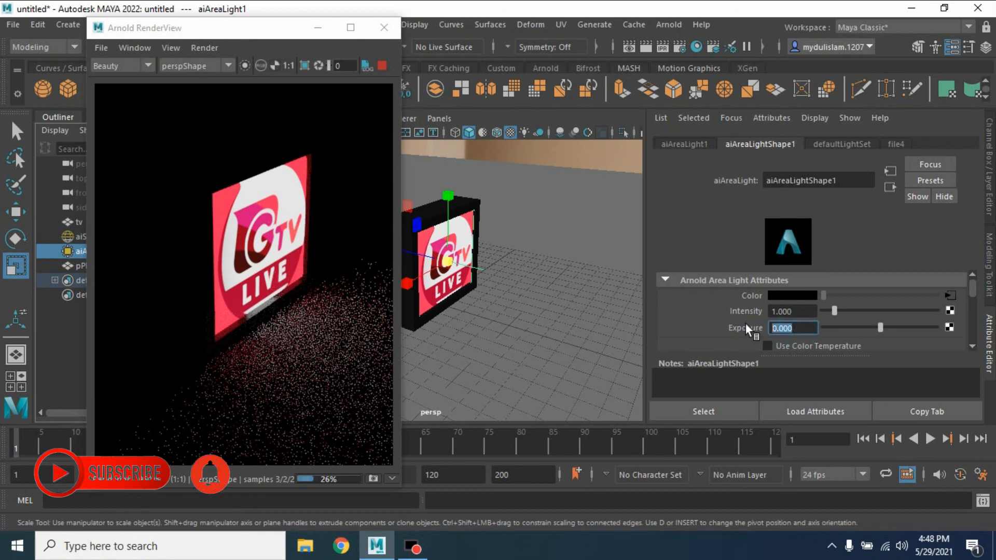
text(3)
key(Return)
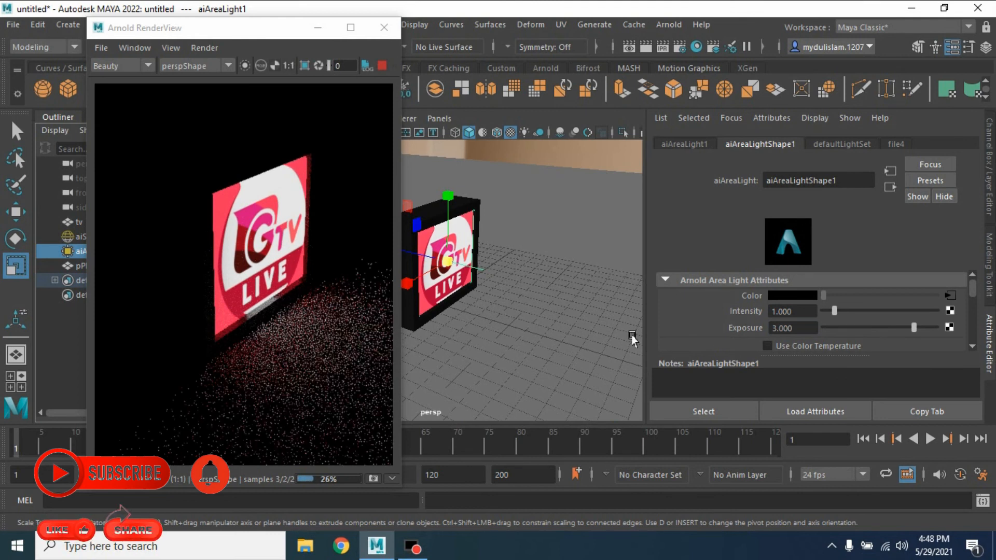
double_click(796, 328)
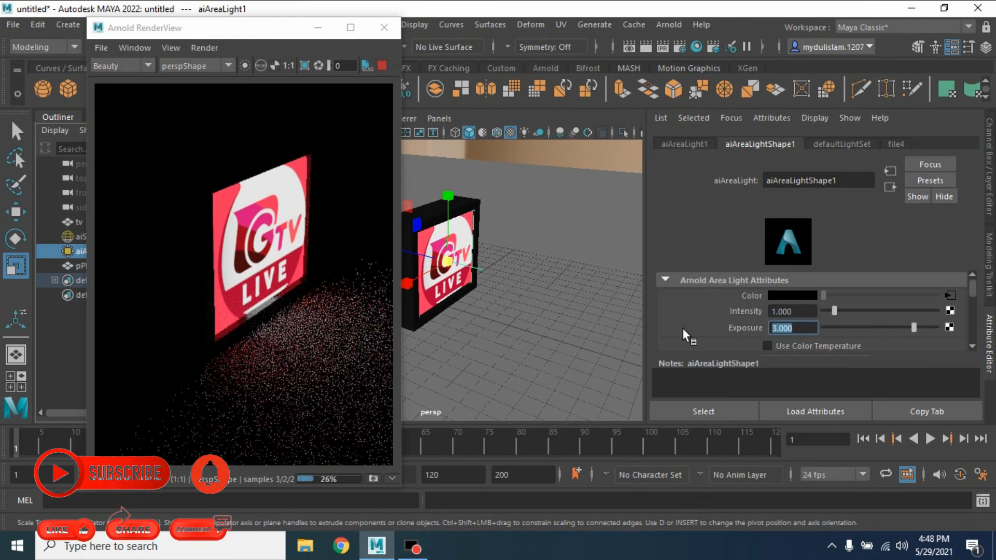
text(5)
key(Return)
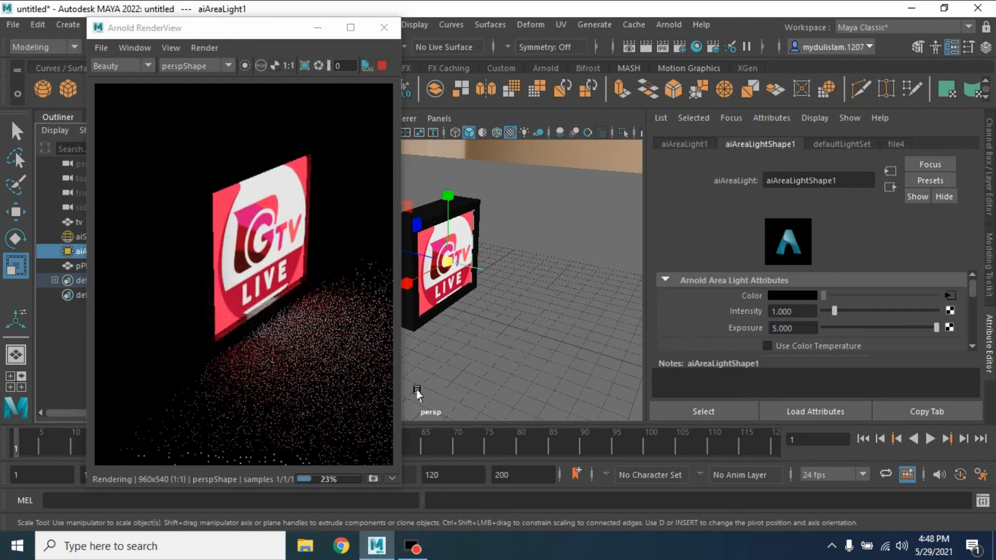
- Select the skydome light and set its intensity to 0.1
click(63, 234)
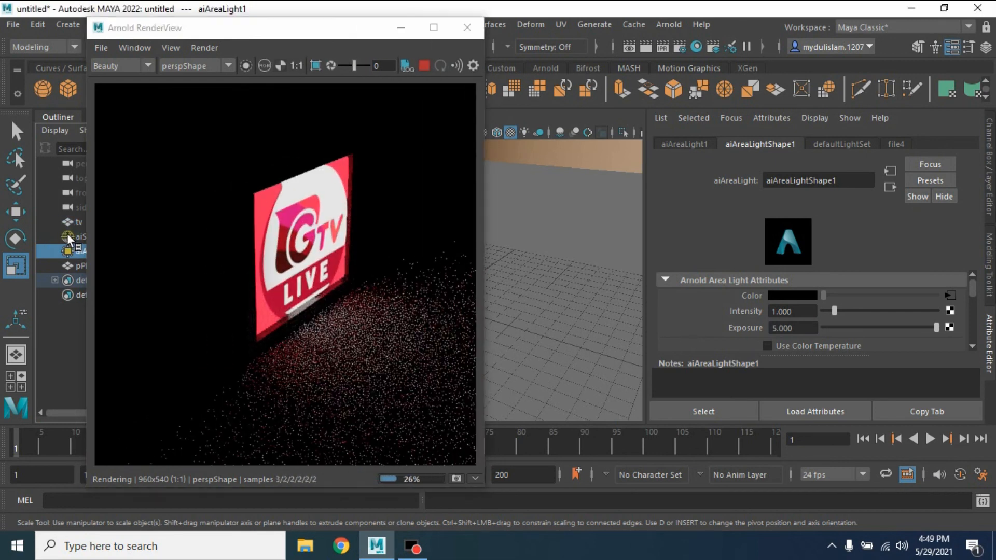
click(68, 234)
click(67, 234)
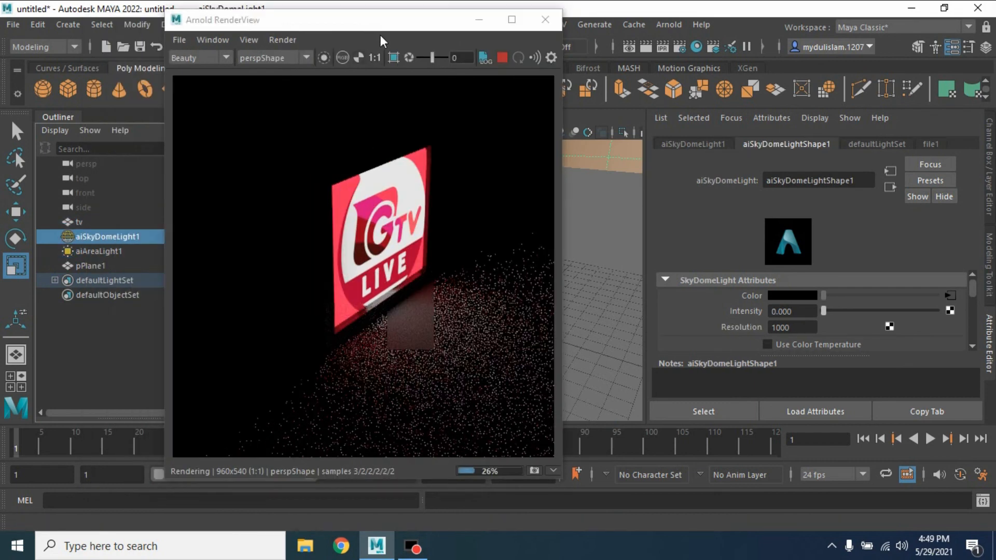
drag(382, 30, 278, 37)
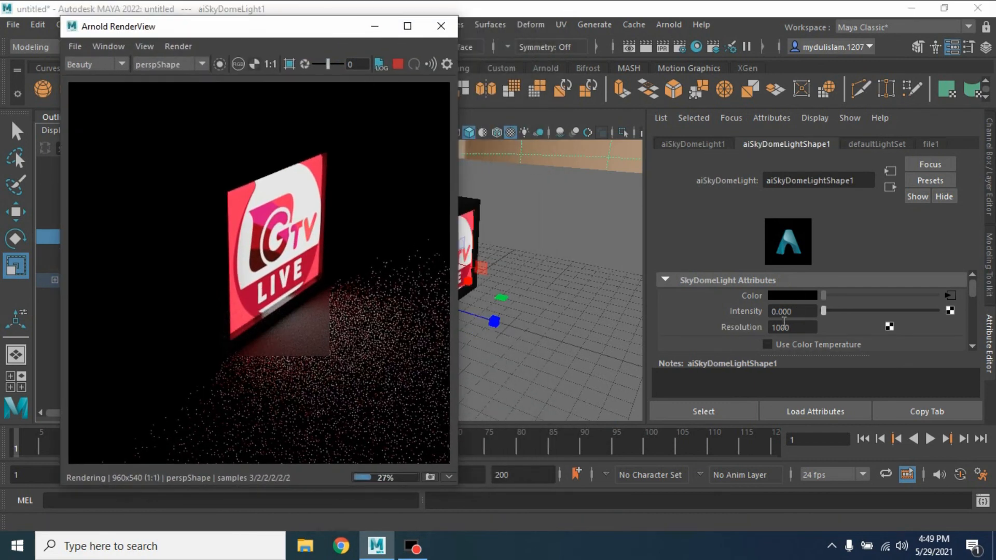
click(805, 312)
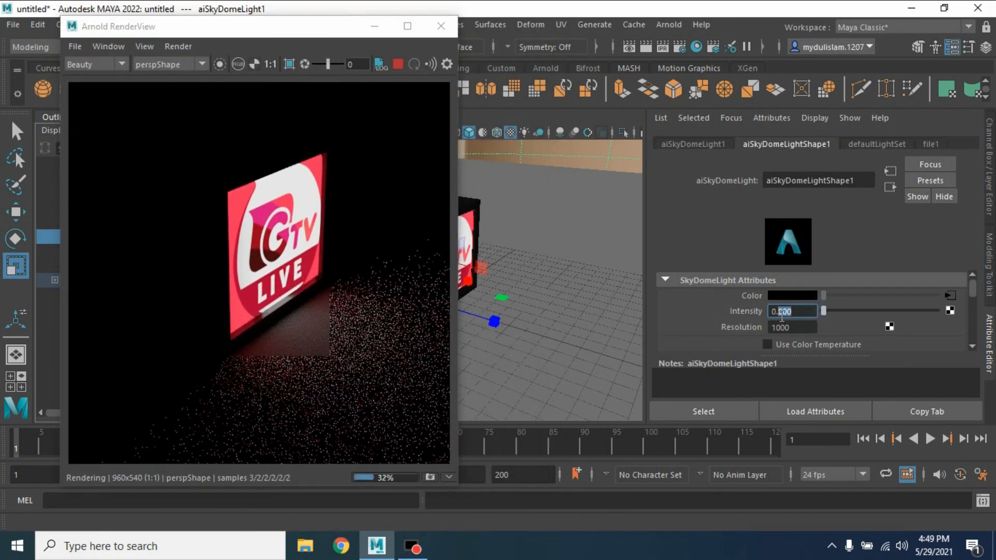
text(1)
key(Return)
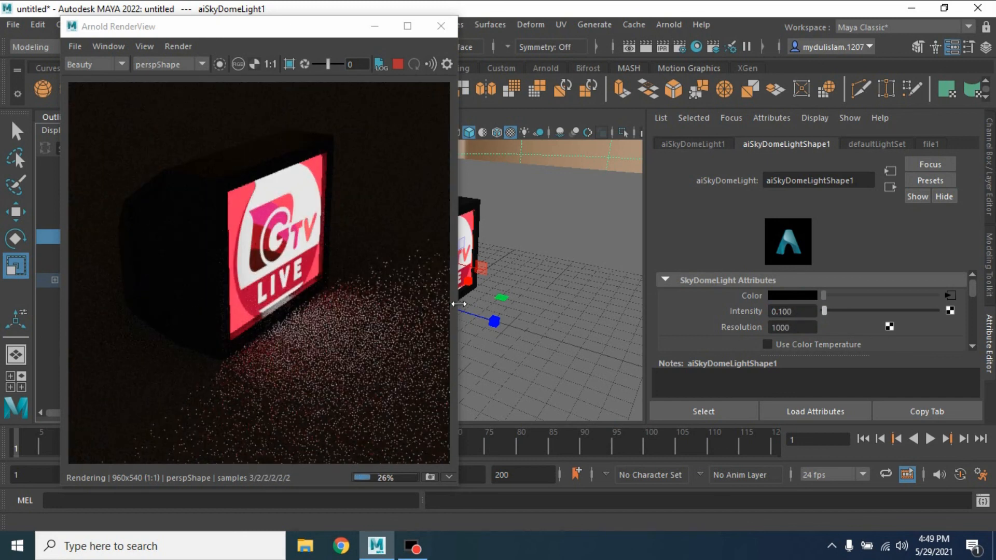
- Select the tv and set the emitter material's emission weight to 5
click(470, 249)
drag(797, 316, 761, 316)
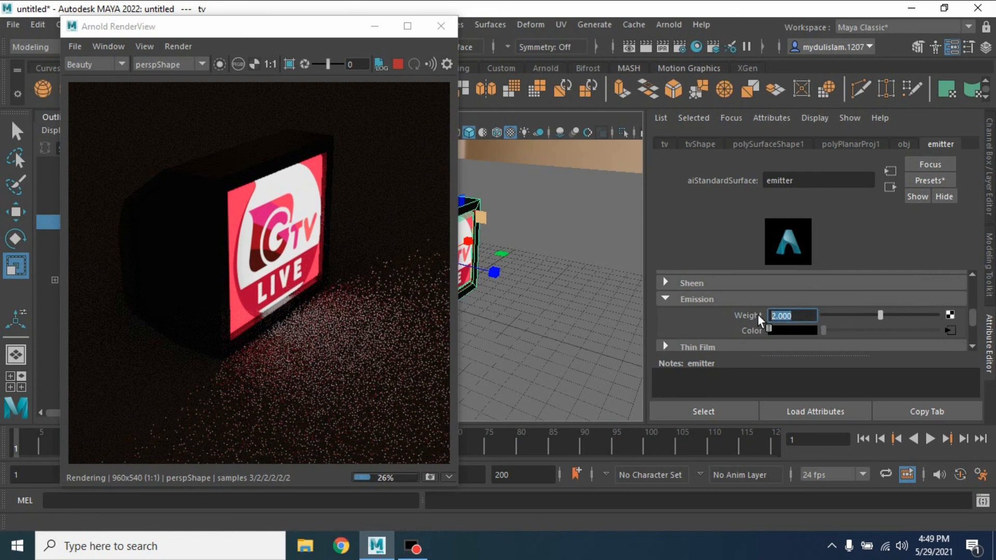
text(5)
key(Return)
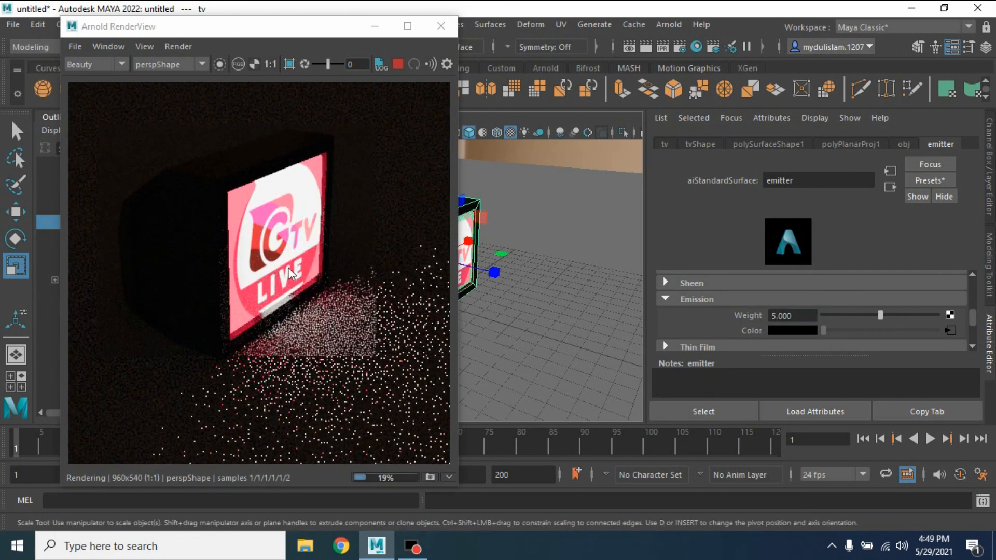